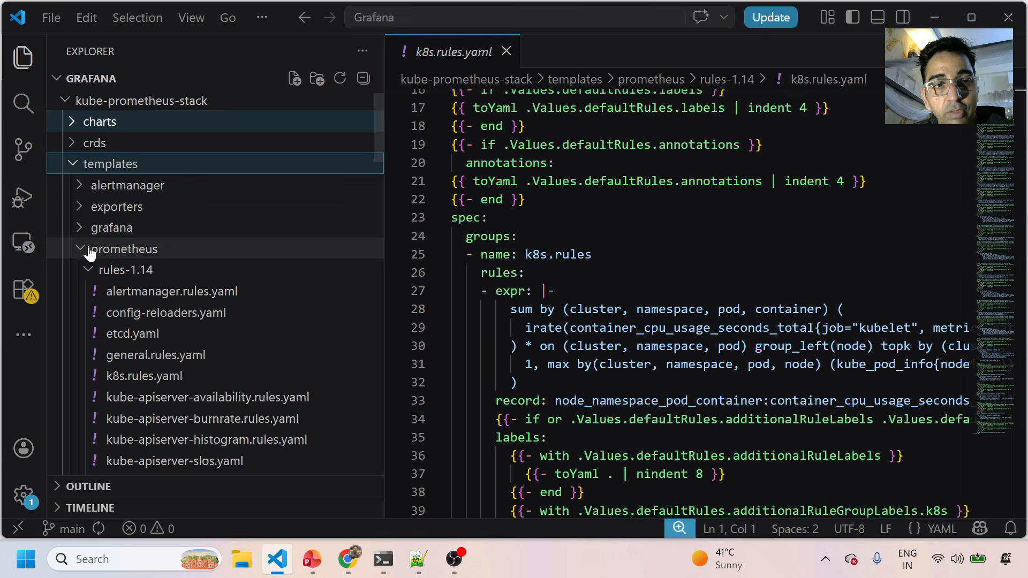
Open alertmanager.rules.yaml in VS Code, then show Grafana's Alert rules list with Prometheus rules expanded.
click(140, 293)
mouse_move(348, 558)
click(348, 477)
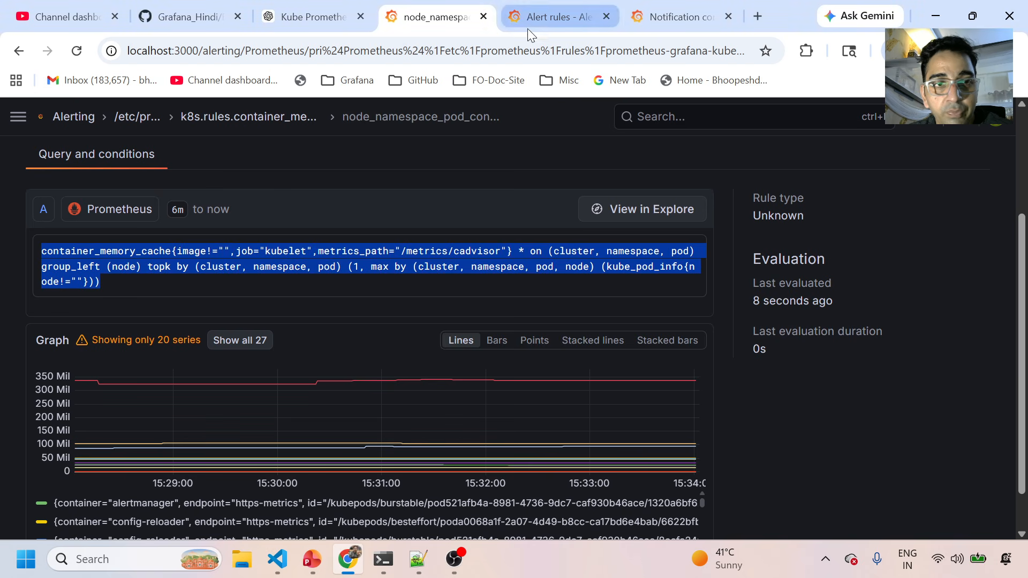
click(14, 121)
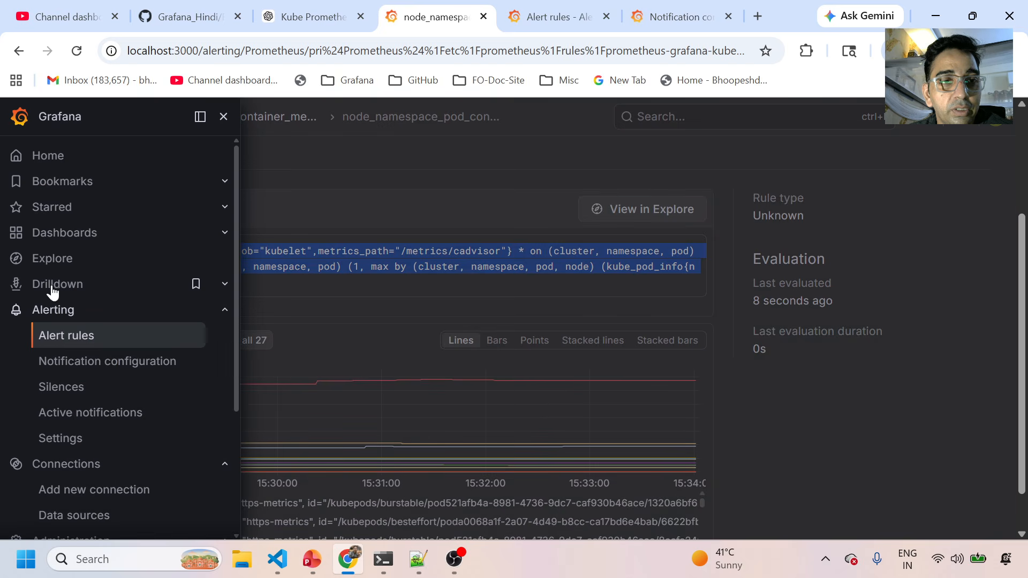
click(56, 337)
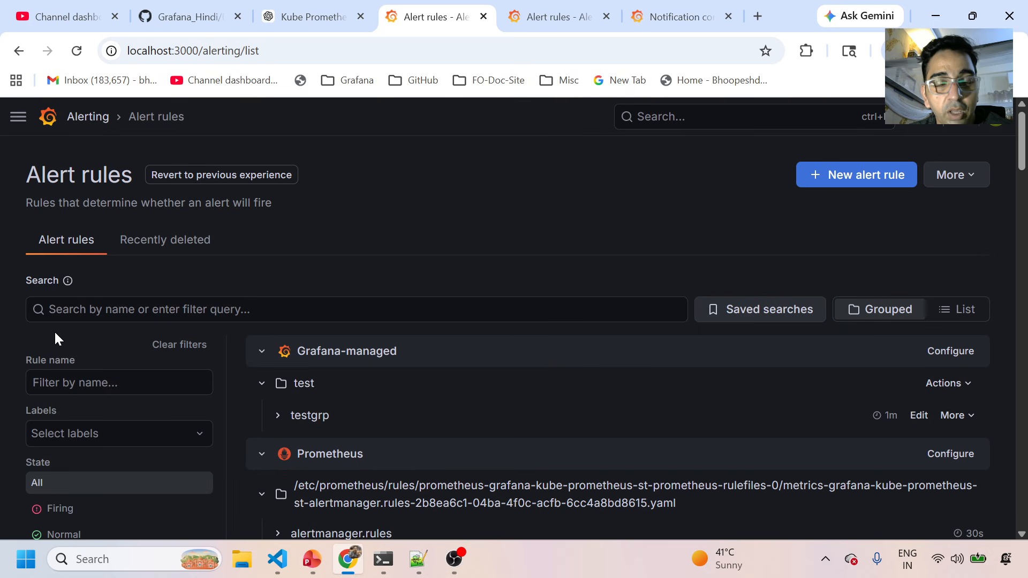
scroll(334, 380, down, 2)
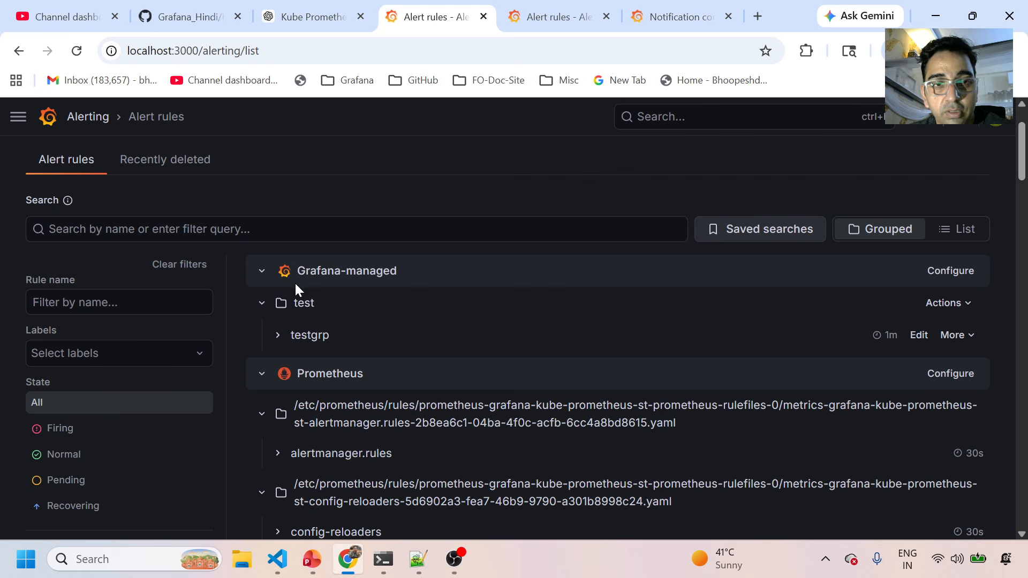
click(261, 274)
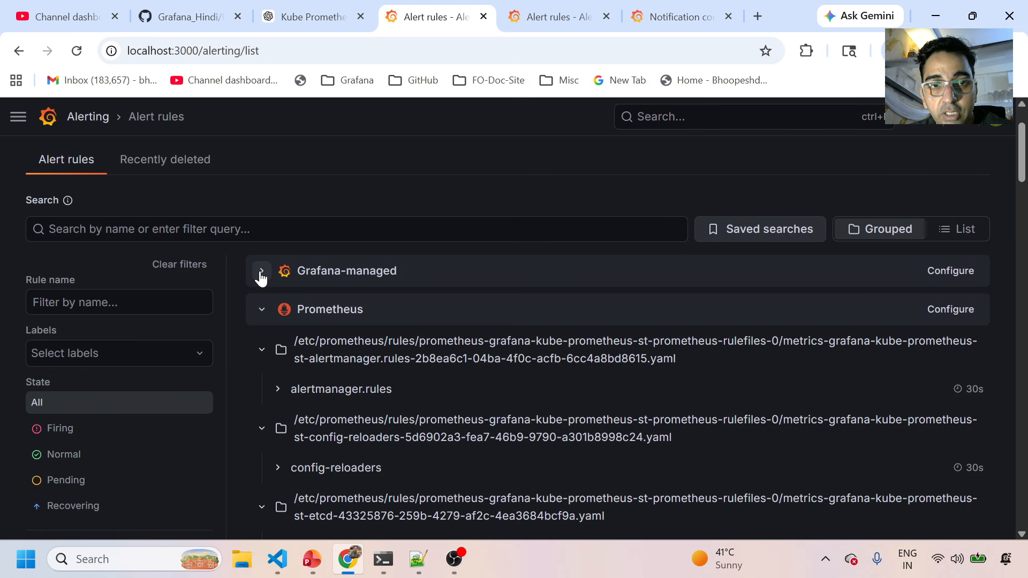
click(262, 311)
click(262, 311)
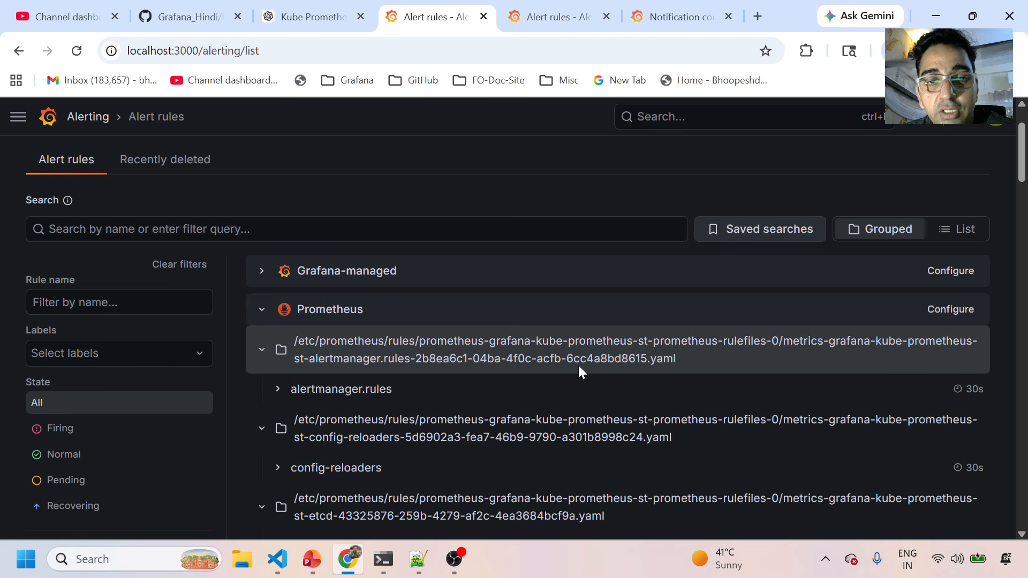
Expand the alertmanager.rules group, open the AlertmanagerFailedReload rule, then return to the editor.
click(278, 390)
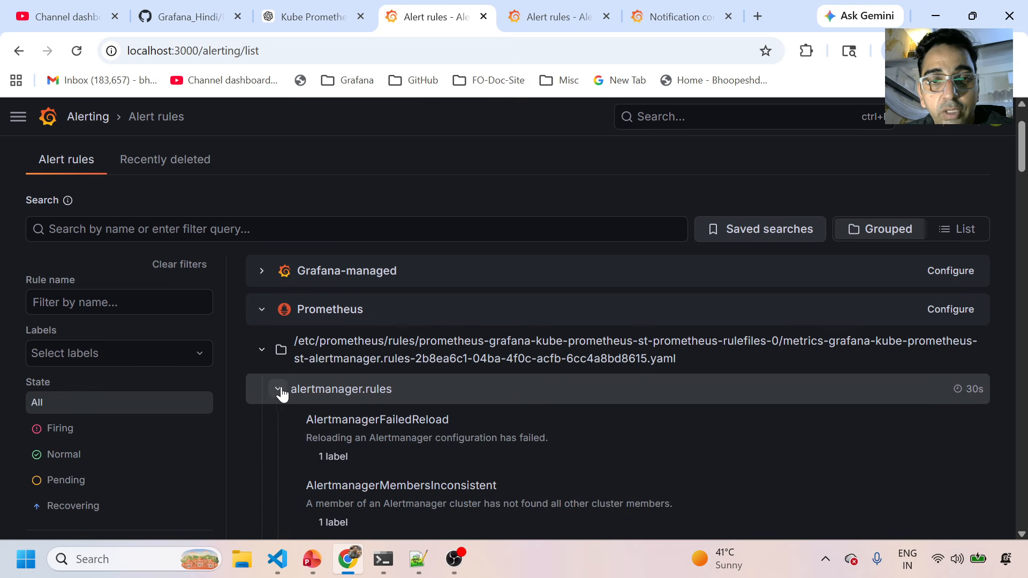
scroll(404, 461, down, 3)
scroll(403, 466, down, 1)
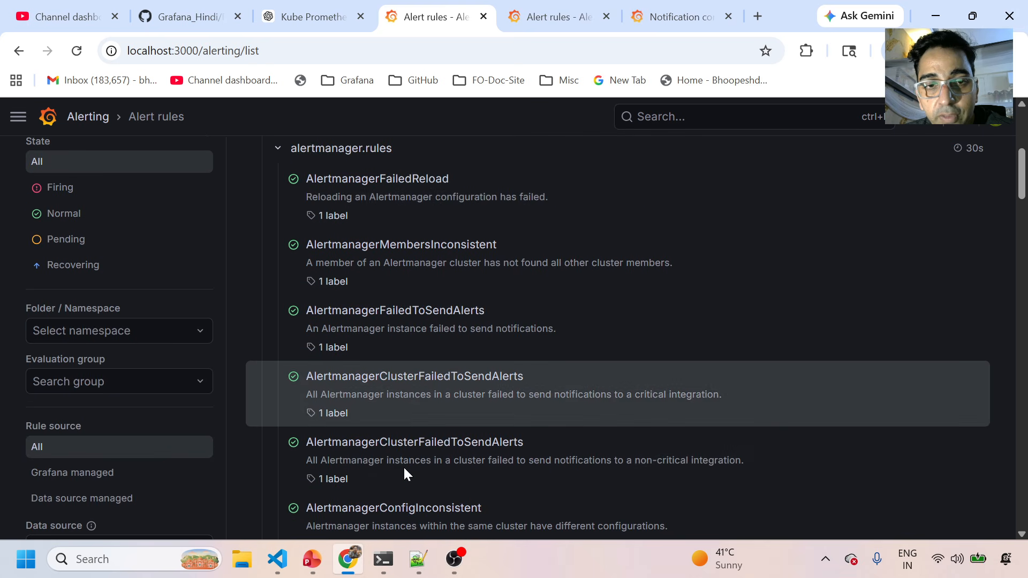
scroll(403, 452, down, 2)
scroll(404, 452, up, 5)
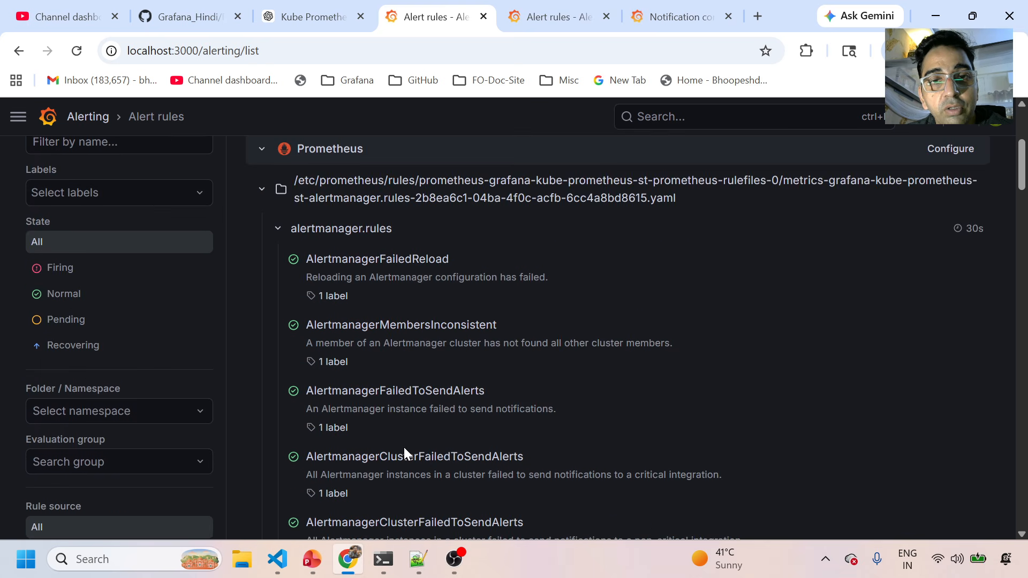
click(354, 231)
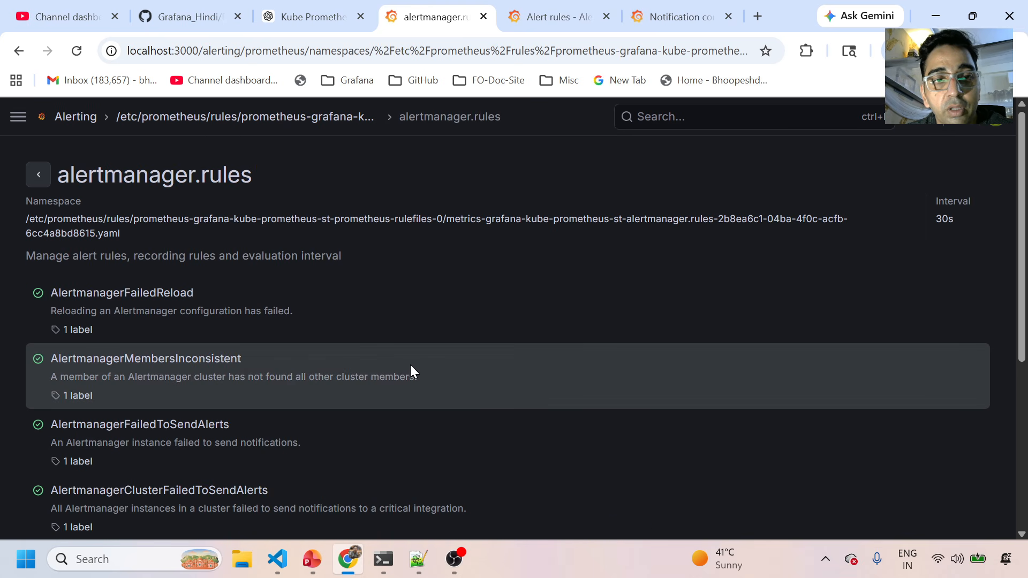
click(137, 294)
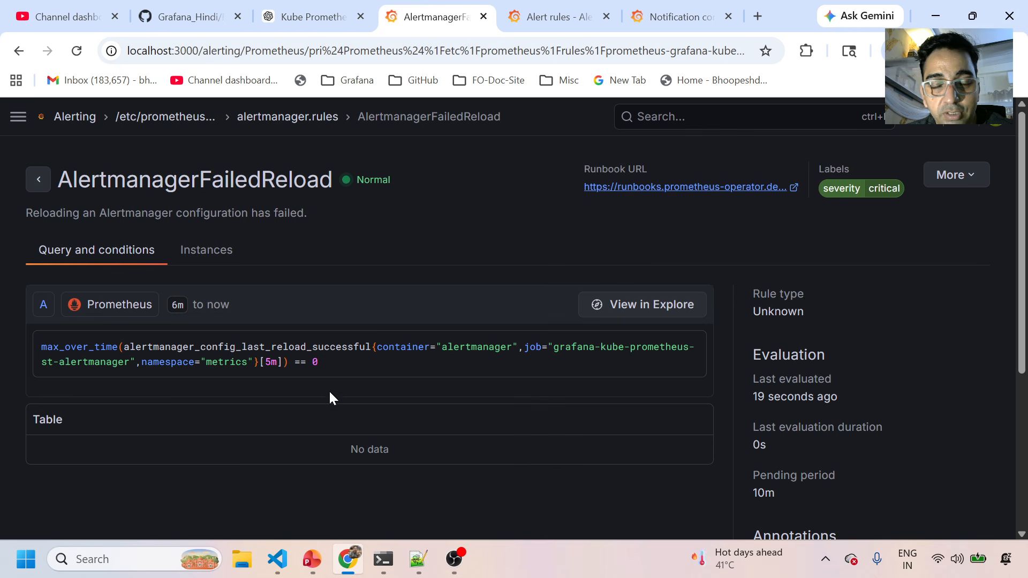
key(alt+Tab)
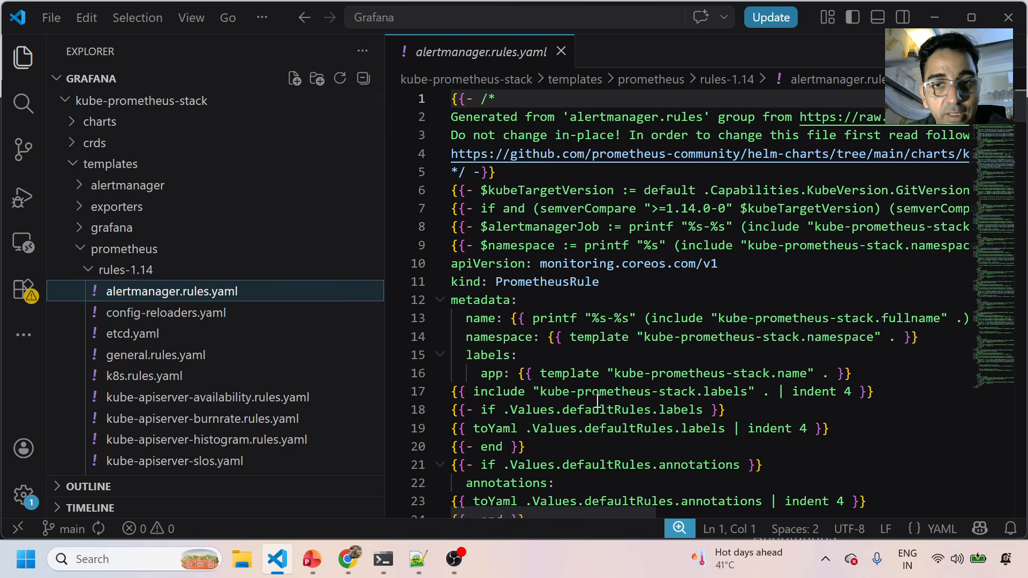
Scroll through alertmanager.rules.yaml, then open etcd.yaml and general.rules.yaml.
scroll(576, 290, down, 9)
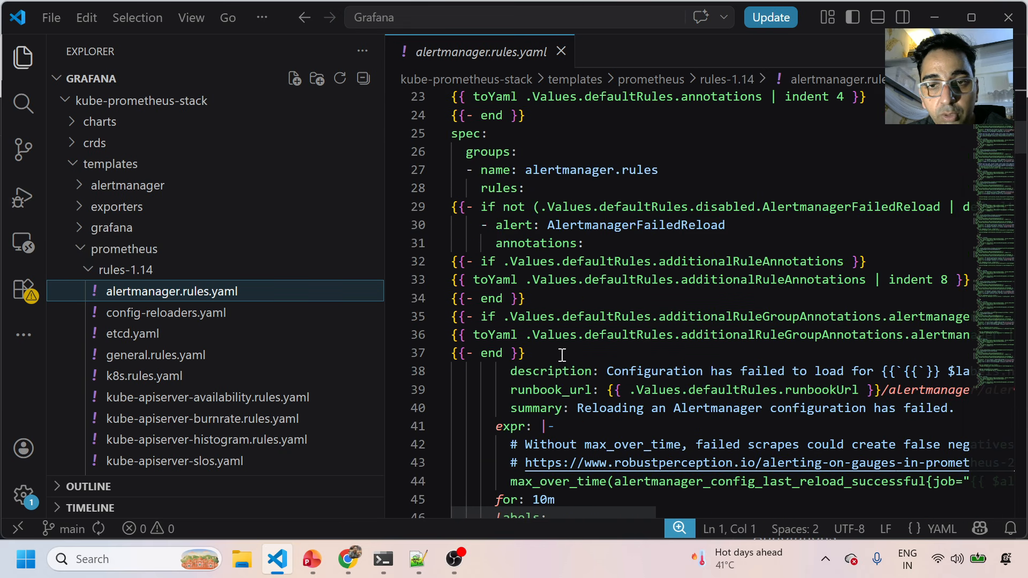
scroll(562, 355, down, 2)
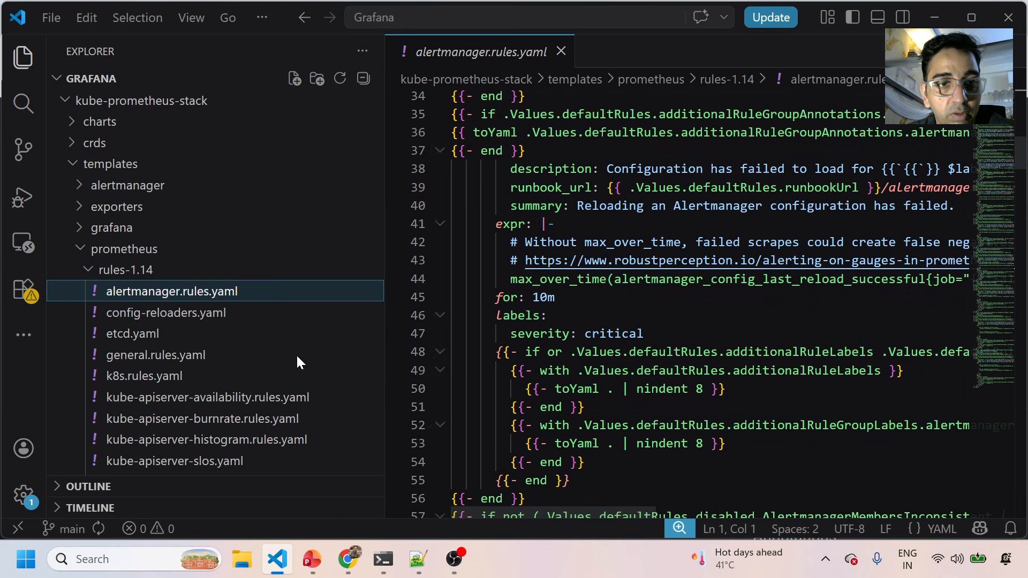
scroll(305, 375, down, 2)
scroll(206, 378, down, 3)
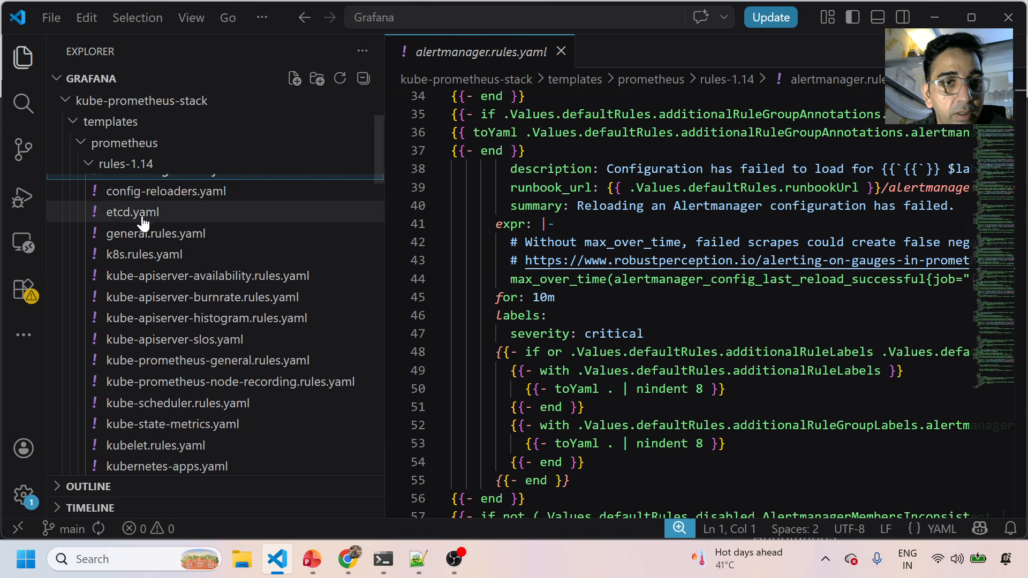
scroll(142, 225, up, 2)
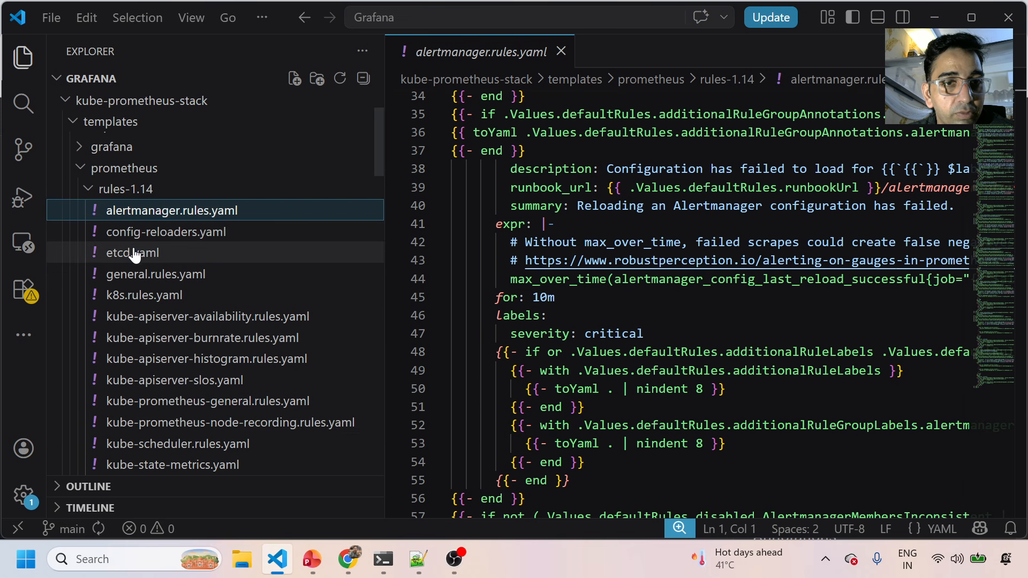
click(138, 253)
click(169, 280)
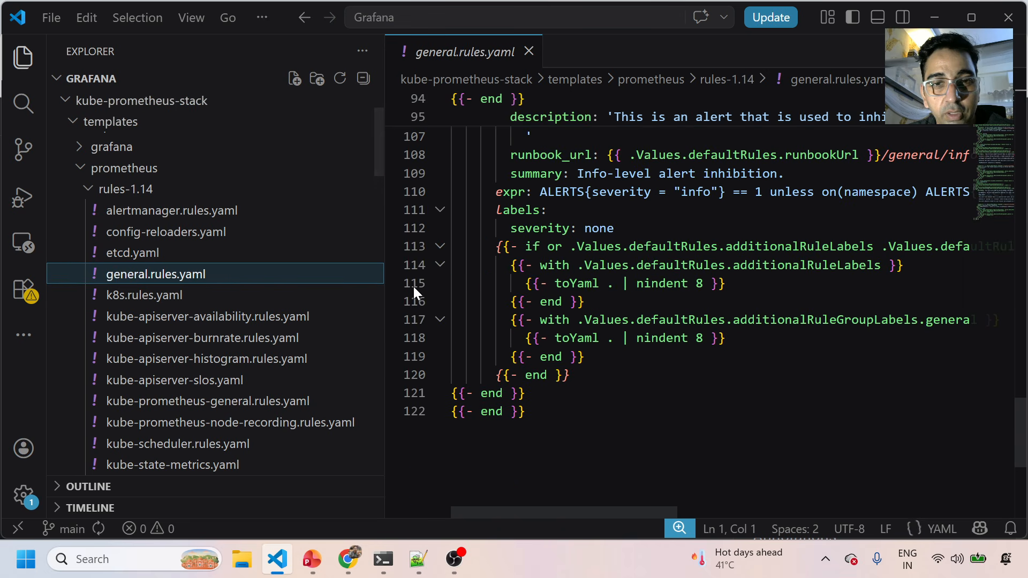
Select the InfoInhibitor expression on line 110 of general.rules.yaml, then open k8s.rules.yaml.
scroll(660, 303, up, 3)
scroll(659, 302, up, 2)
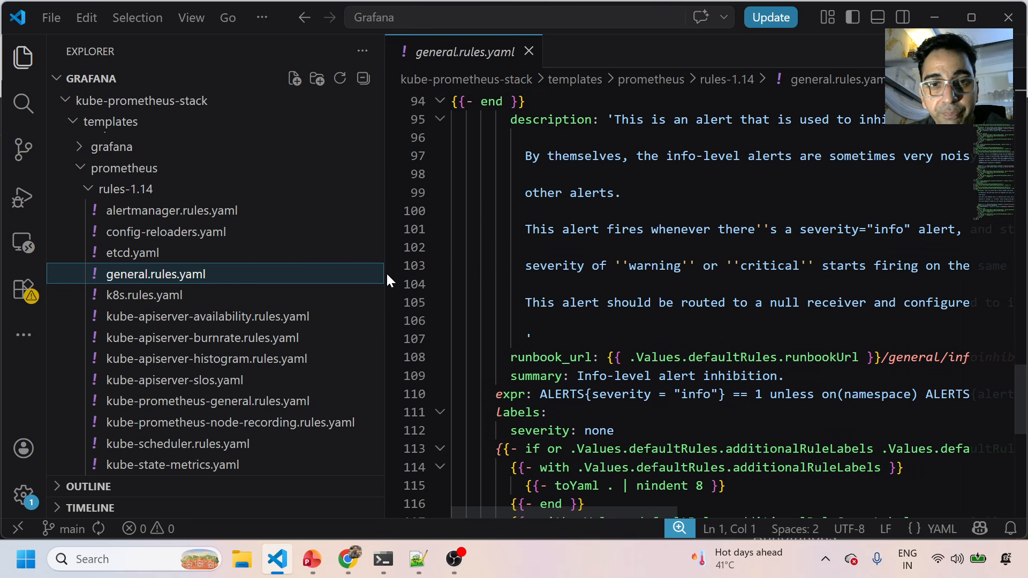
drag(387, 273, 257, 271)
scroll(437, 287, up, 3)
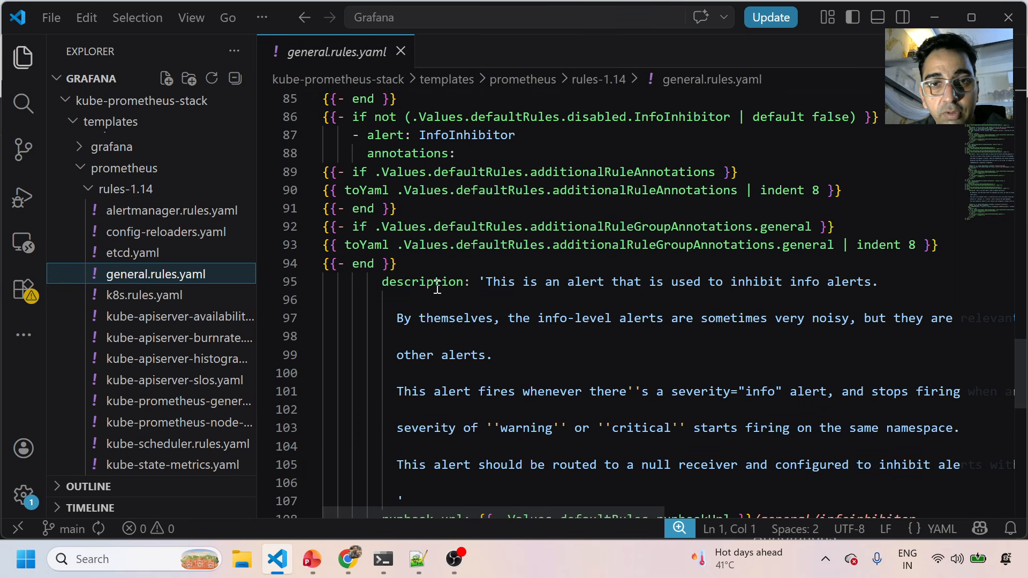
scroll(461, 344, down, 3)
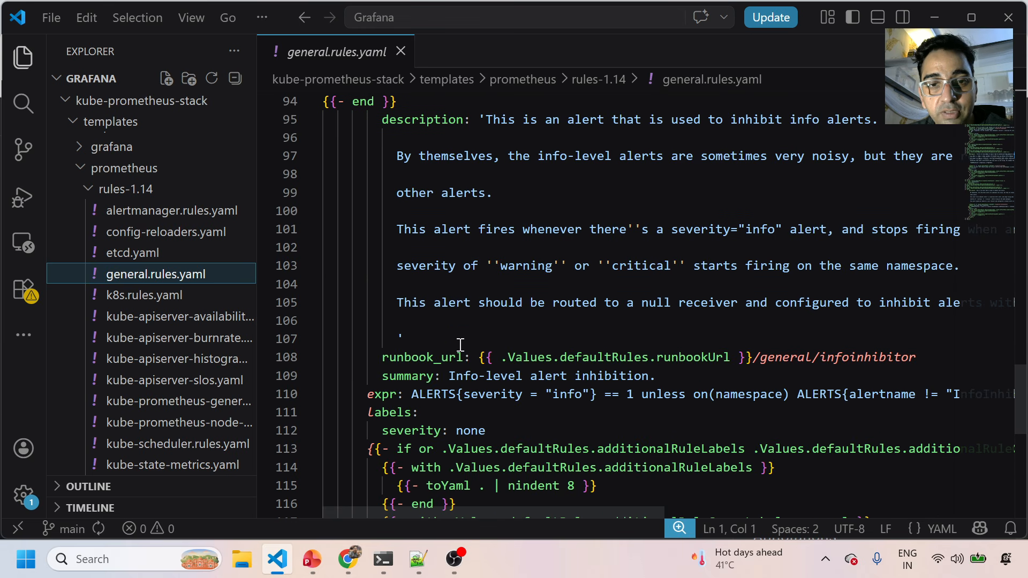
drag(419, 395, 880, 402)
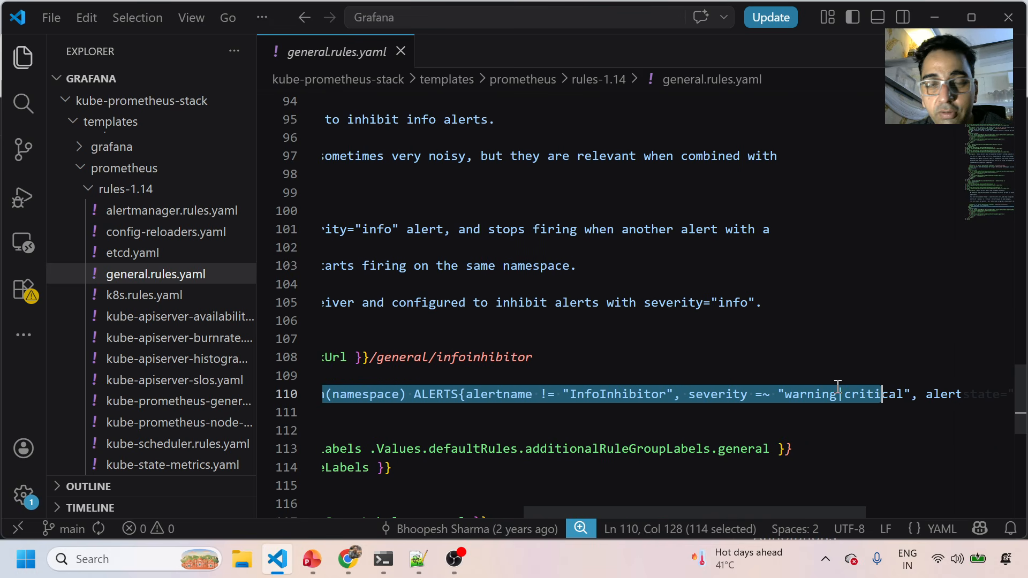
scroll(574, 358, up, 4)
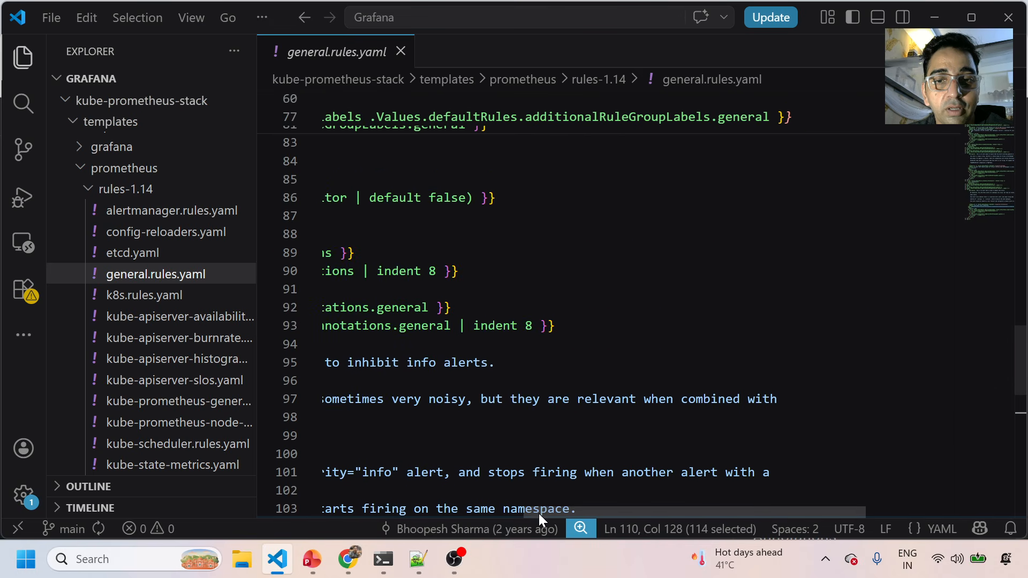
drag(538, 512, 326, 513)
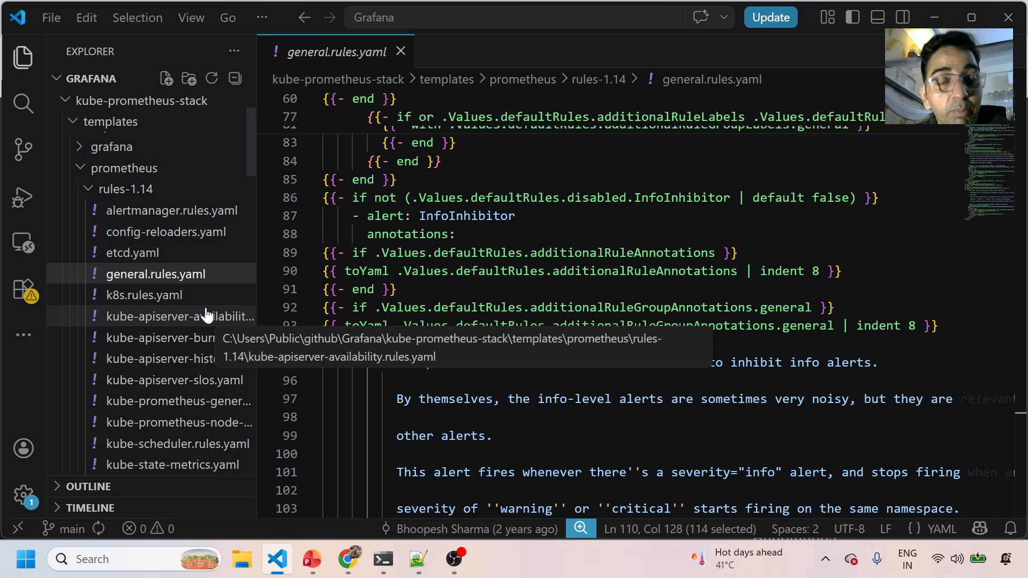
click(128, 297)
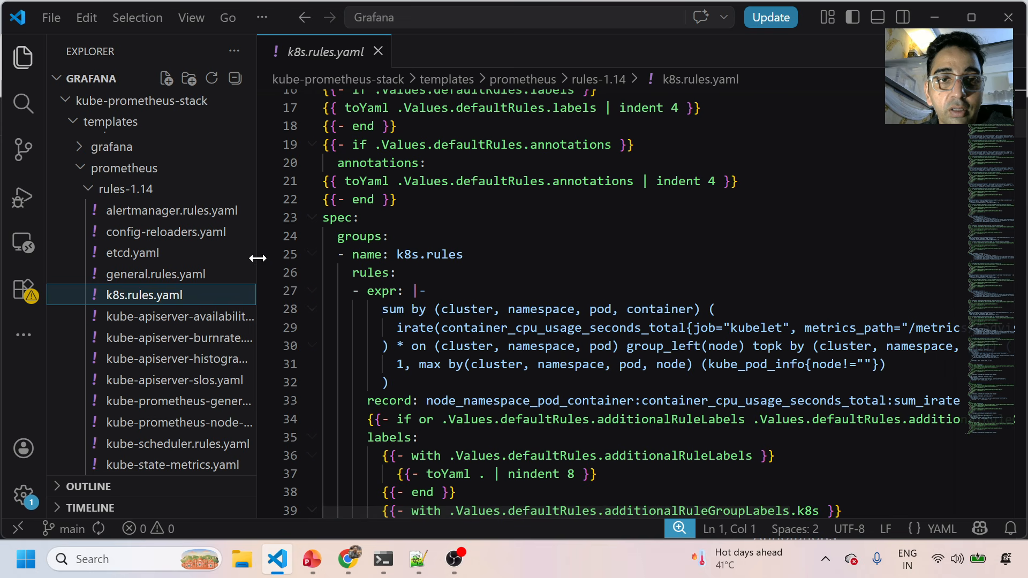
Select PrometheusRule on line 9 of k8s.rules.yaml, then glance at alertmanager.rules.yaml and general.rules.yaml.
drag(257, 258, 210, 258)
scroll(358, 263, up, 2)
scroll(358, 263, up, 3)
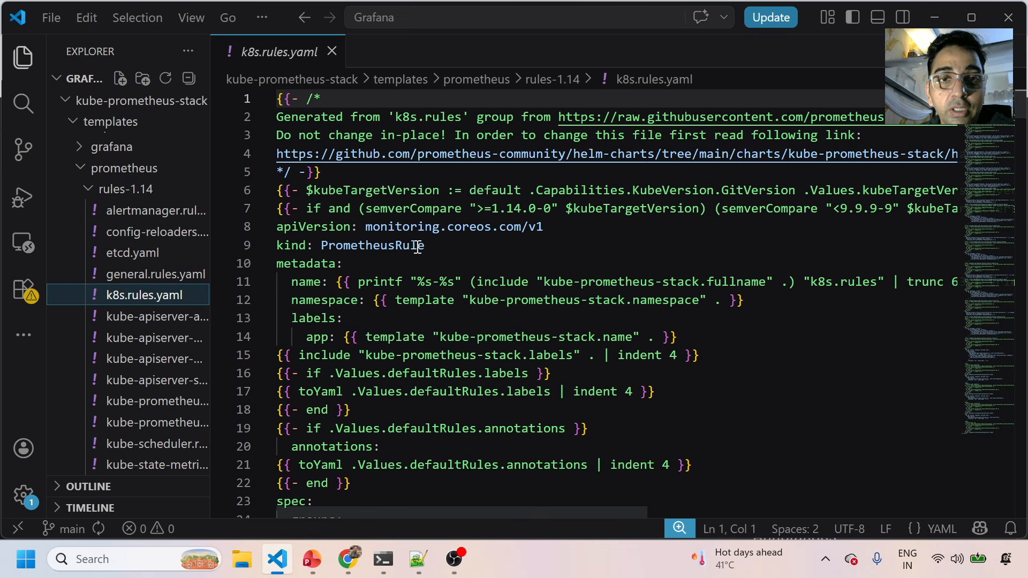
drag(427, 247, 282, 247)
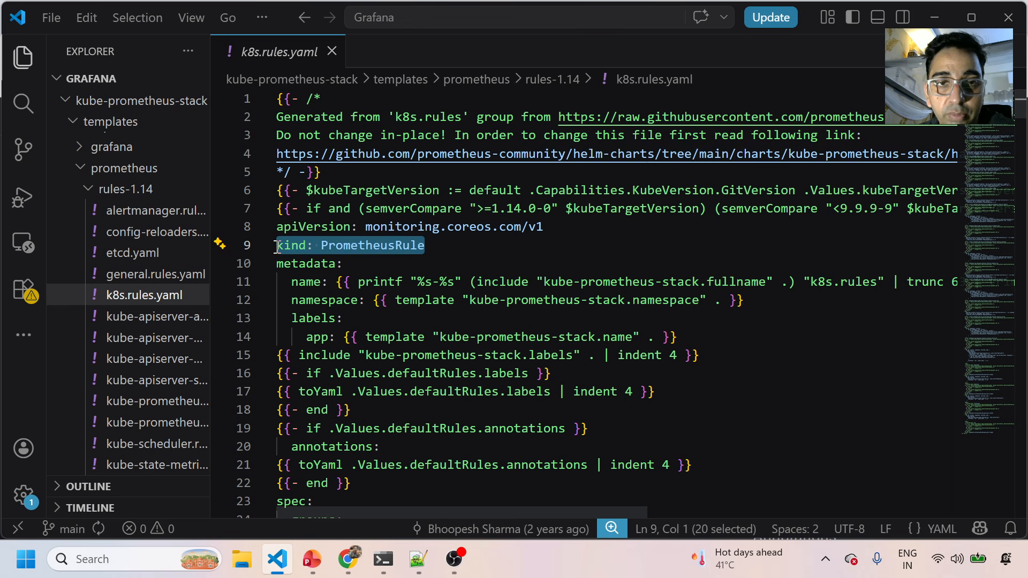
double_click(346, 247)
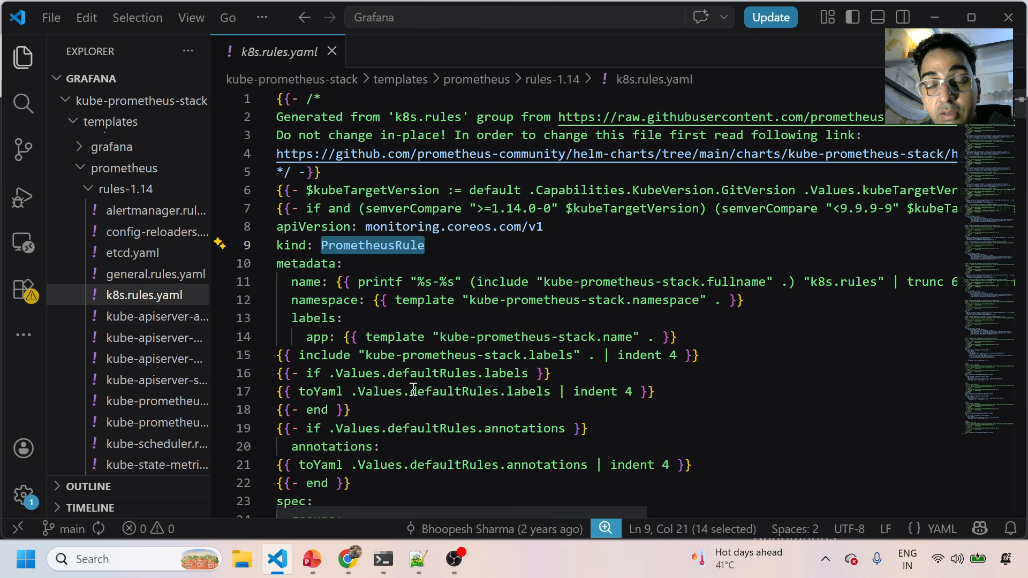
scroll(413, 387, down, 3)
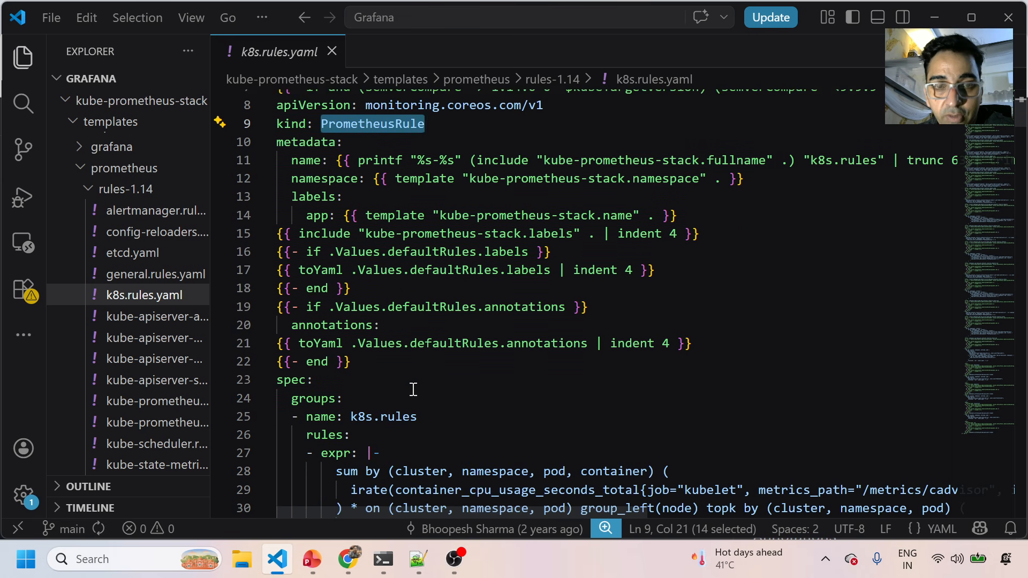
scroll(414, 389, down, 3)
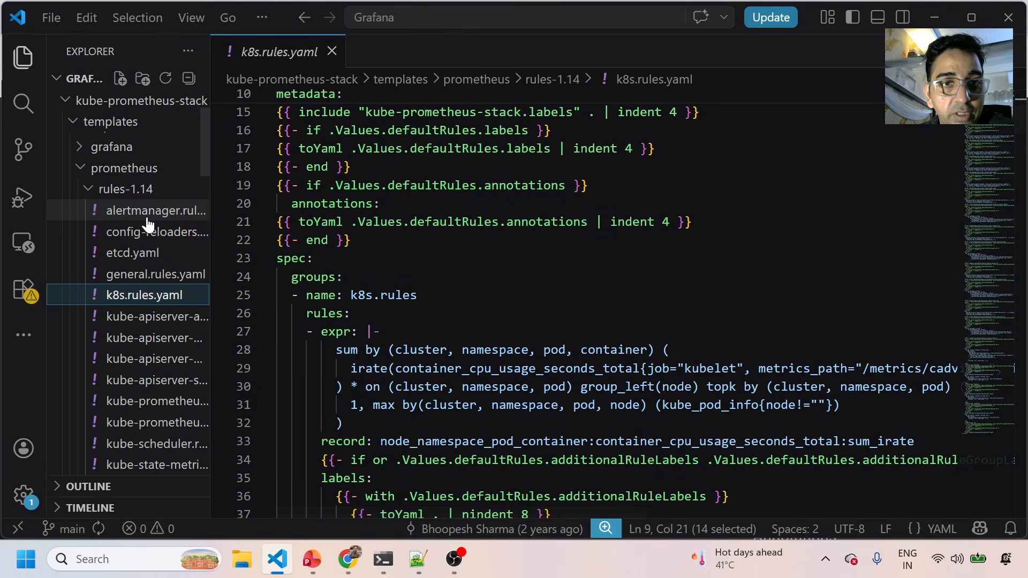
click(148, 219)
click(167, 277)
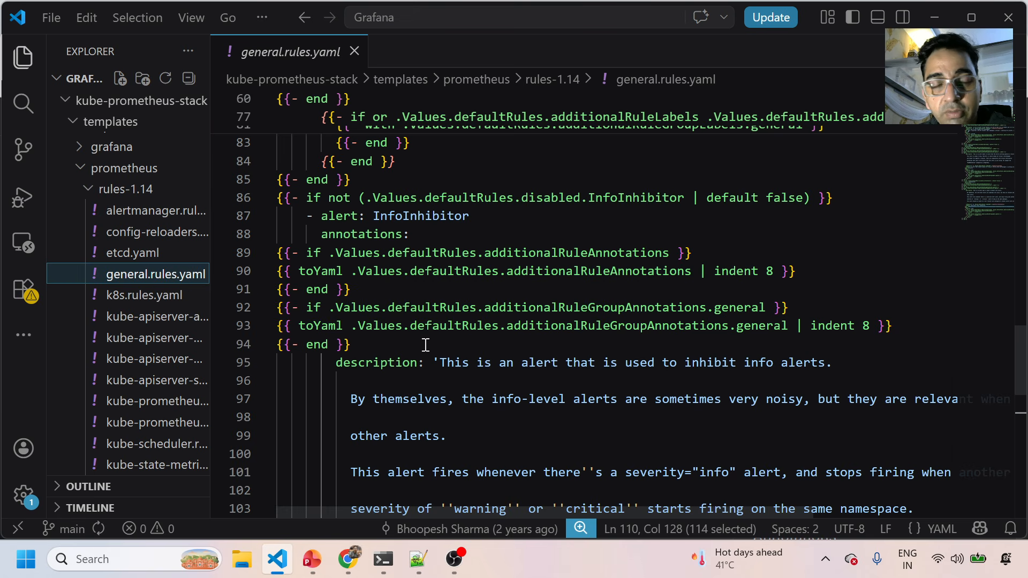
Select the container CPU sum expression in k8s.rules.yaml, widen the sidebar, and open kube-apiserver-availability.rules.yaml.
click(139, 296)
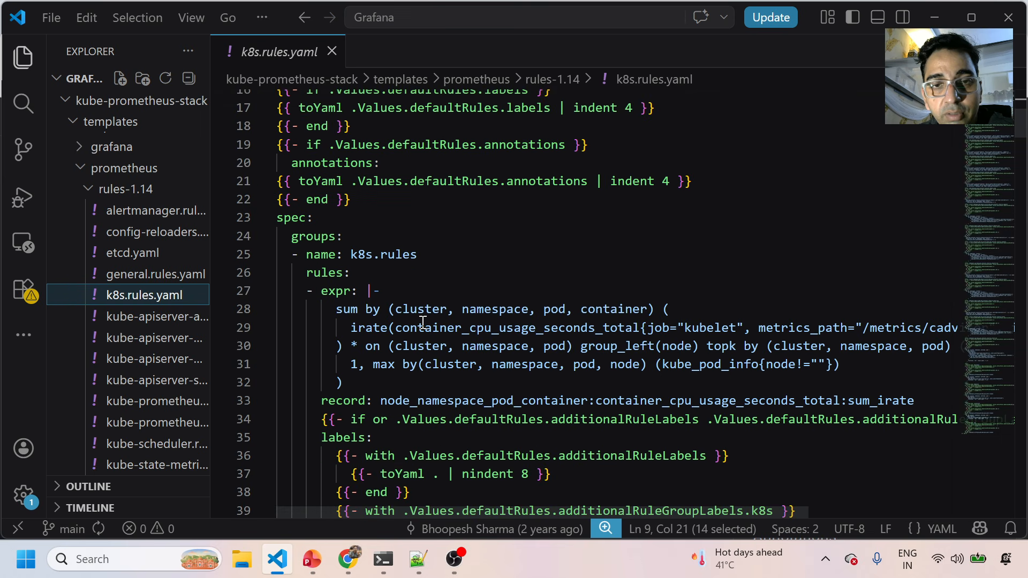
drag(336, 310, 833, 366)
scroll(565, 382, down, 1)
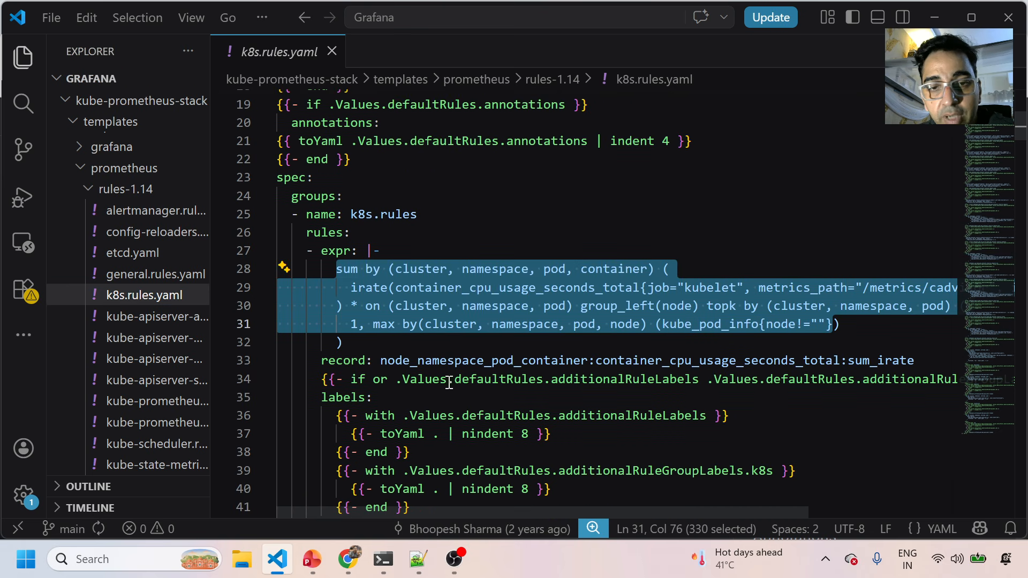
scroll(449, 381, down, 2)
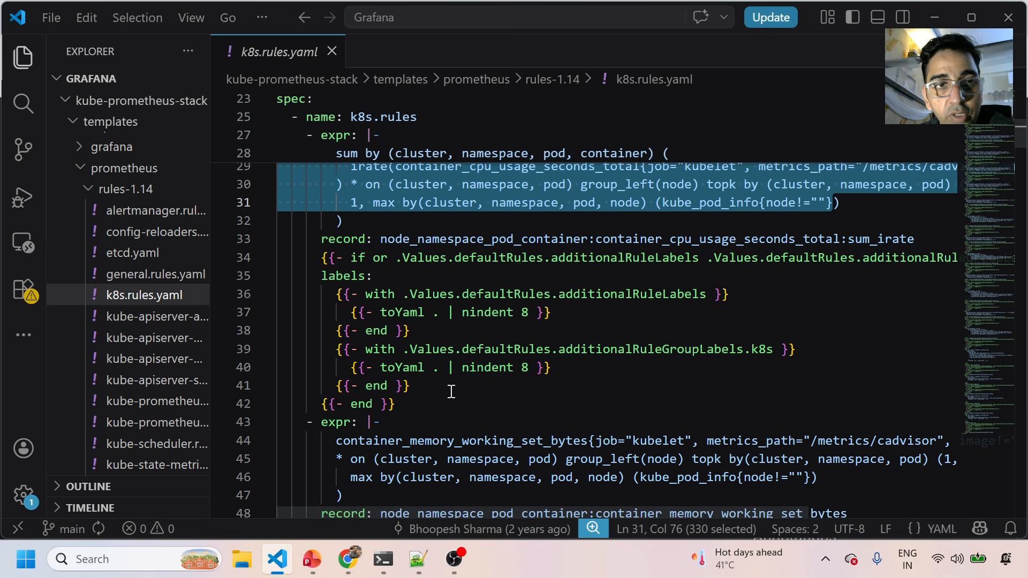
scroll(422, 386, down, 8)
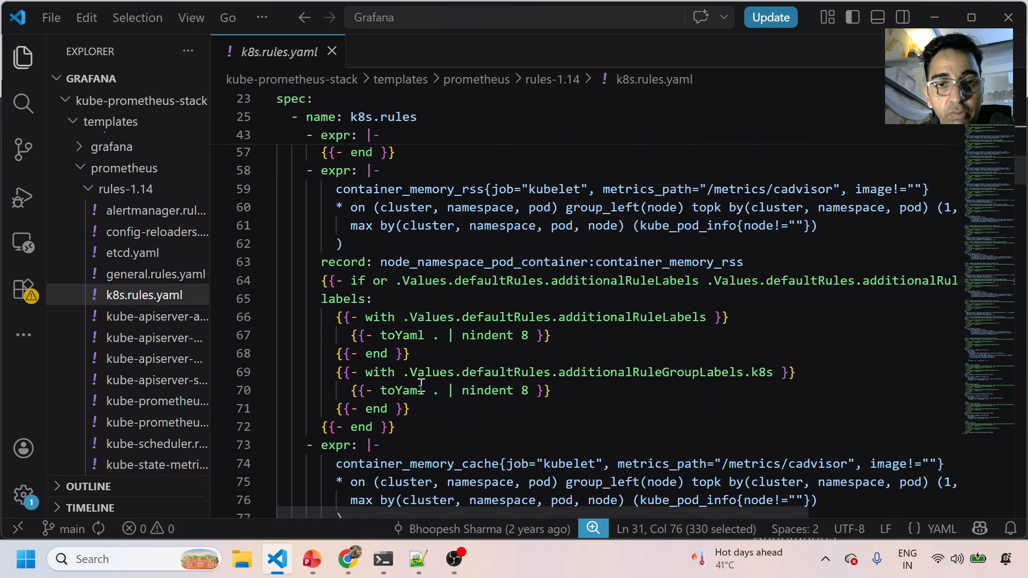
scroll(421, 385, down, 15)
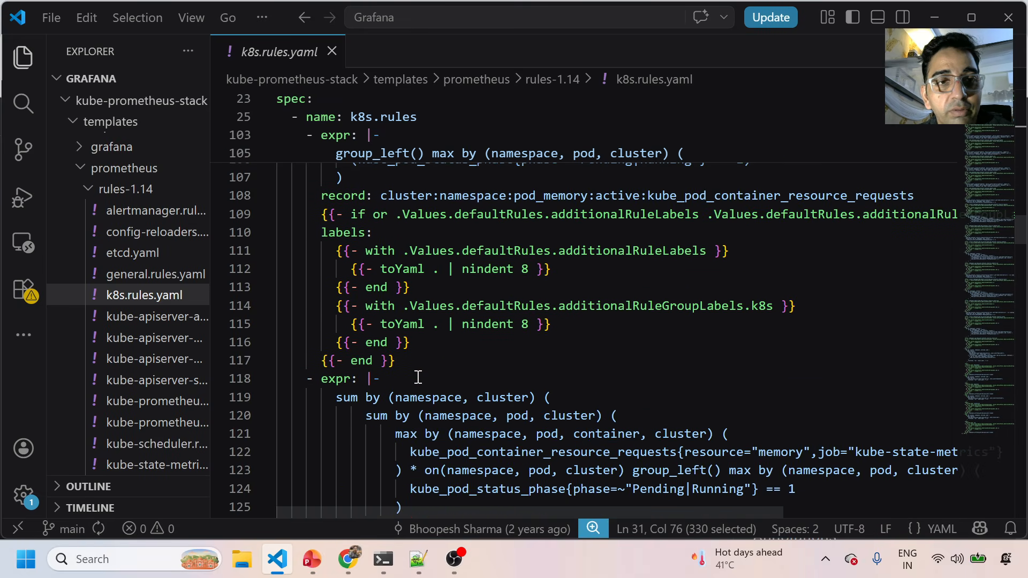
scroll(418, 377, down, 3)
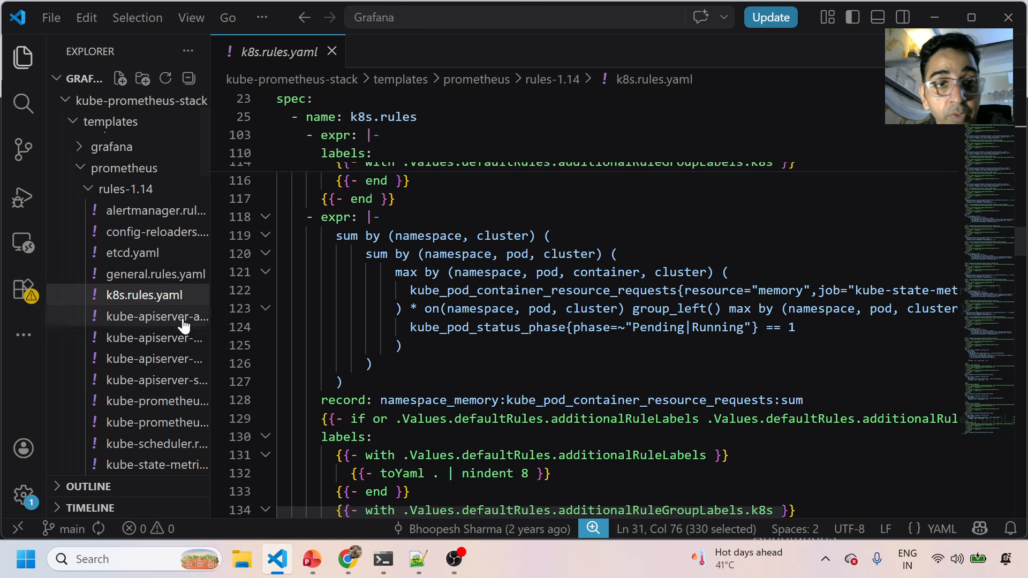
drag(210, 306, 247, 306)
click(204, 321)
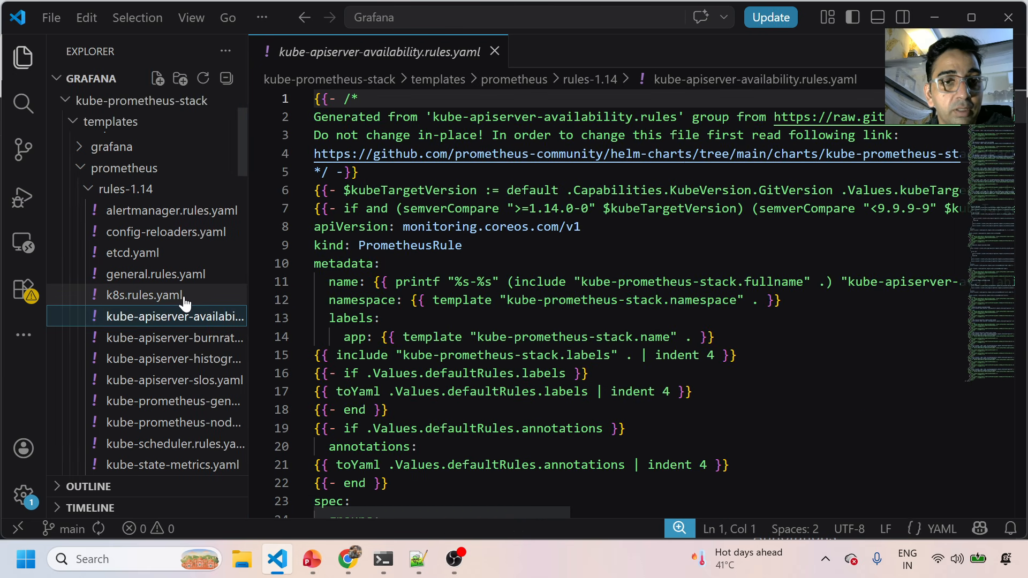
Duplicate k8s.rules.yaml and rename the copy to the user's name followed by _business.
click(171, 295)
key(ctrl+c)
key(ctrl+v)
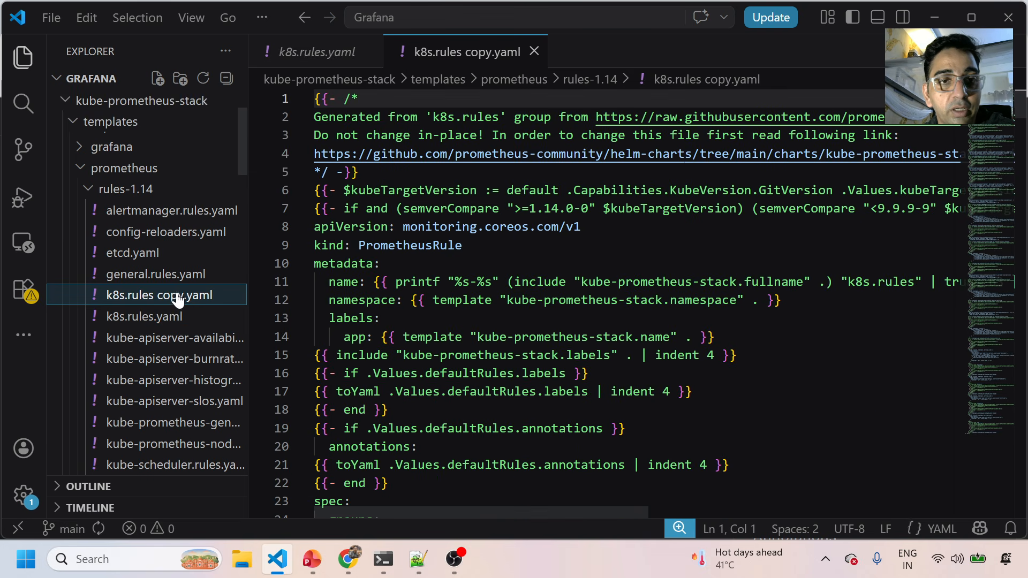
key(F2)
text(bhoopesh)
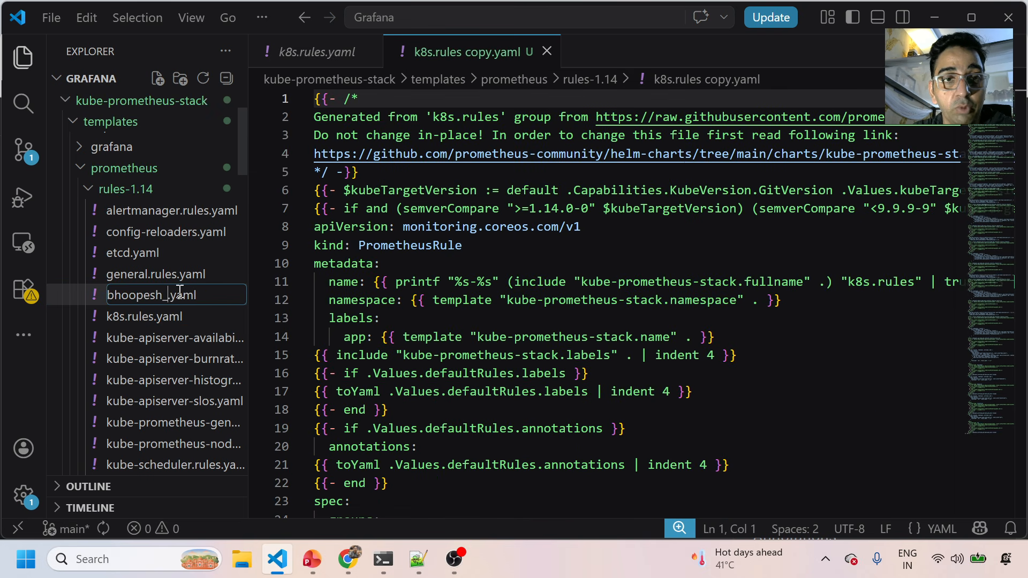
text(_business)
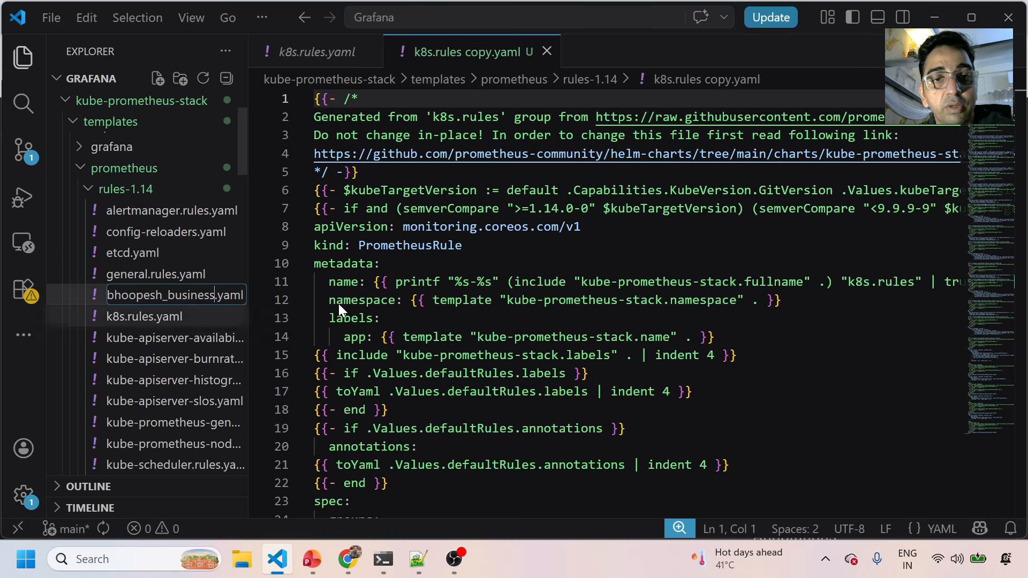
click(381, 281)
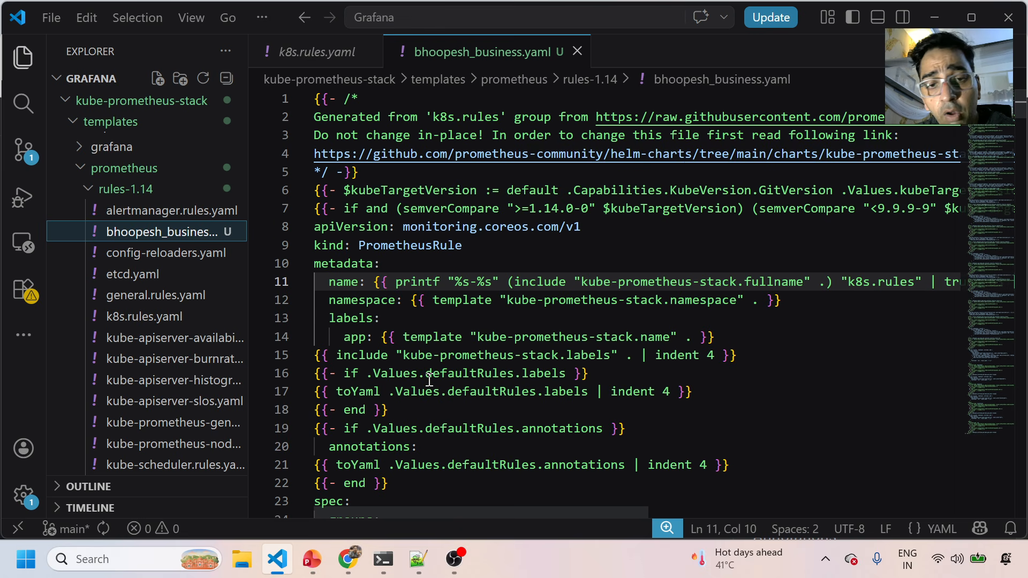
Open node-exporter.yaml and scroll through its alert rules, then return to Grafana.
scroll(429, 380, down, 10)
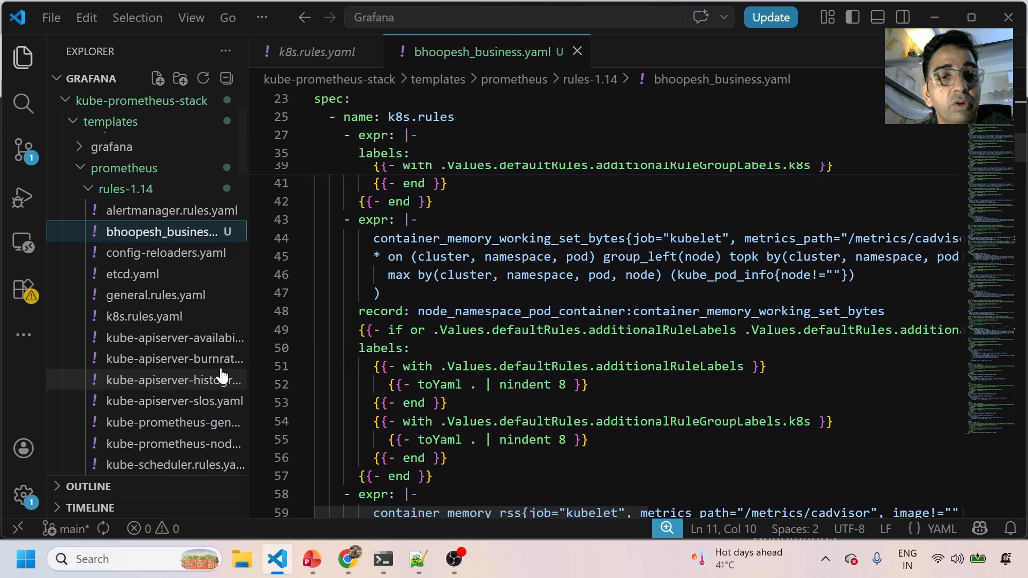
scroll(222, 377, down, 8)
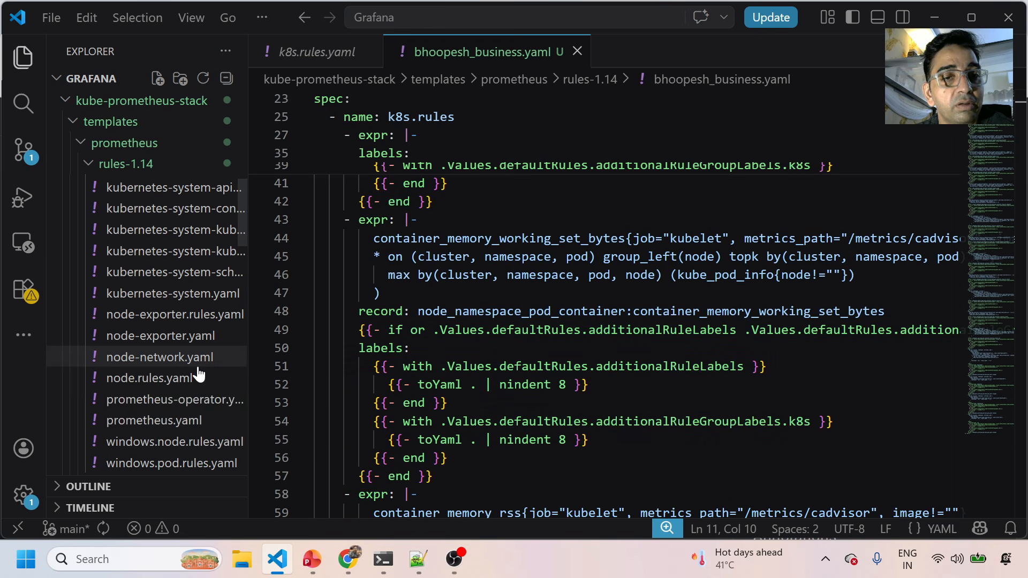
click(207, 335)
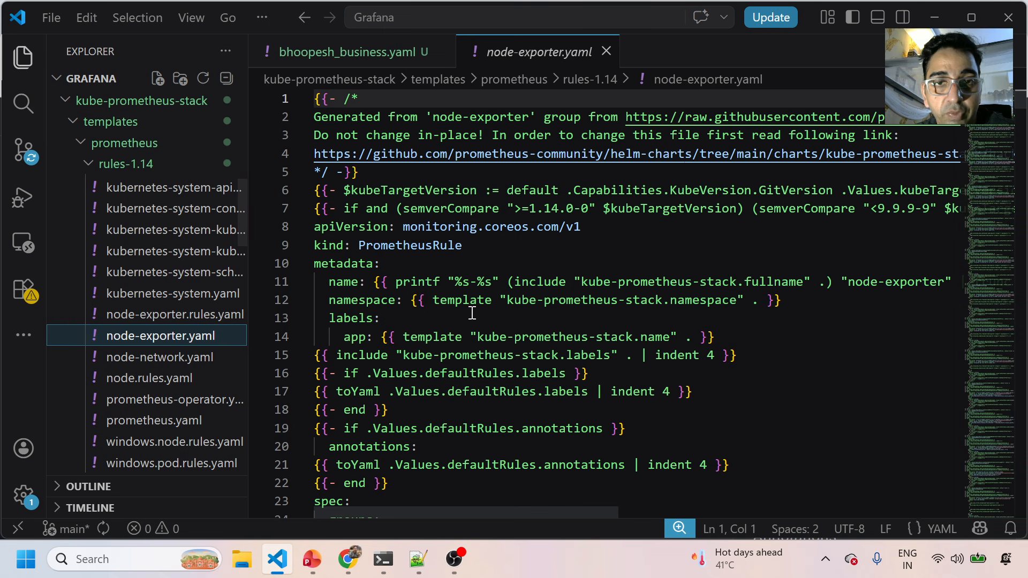
scroll(374, 361, down, 5)
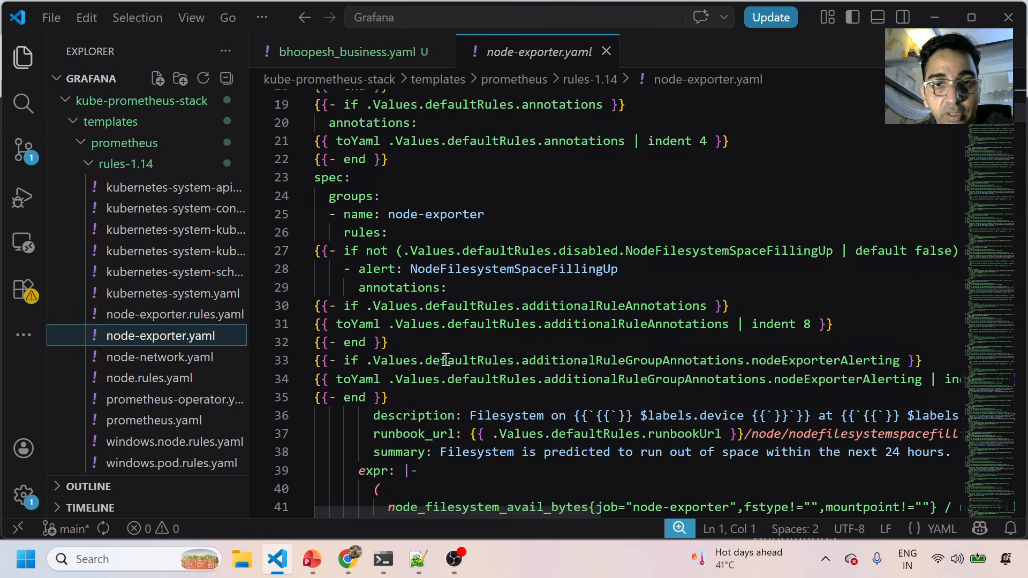
scroll(491, 411, down, 4)
scroll(492, 411, down, 7)
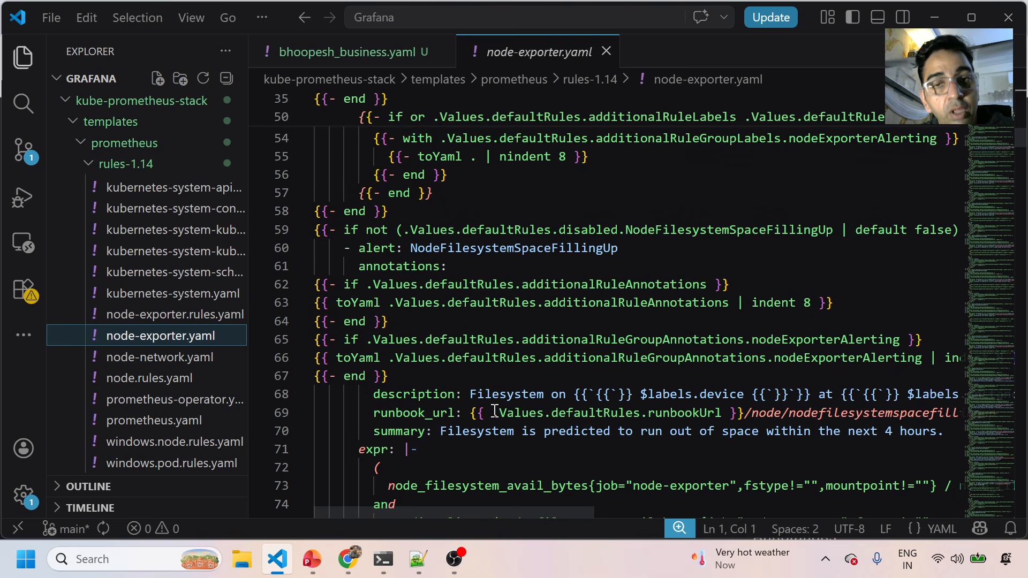
scroll(494, 410, down, 10)
scroll(497, 403, down, 2)
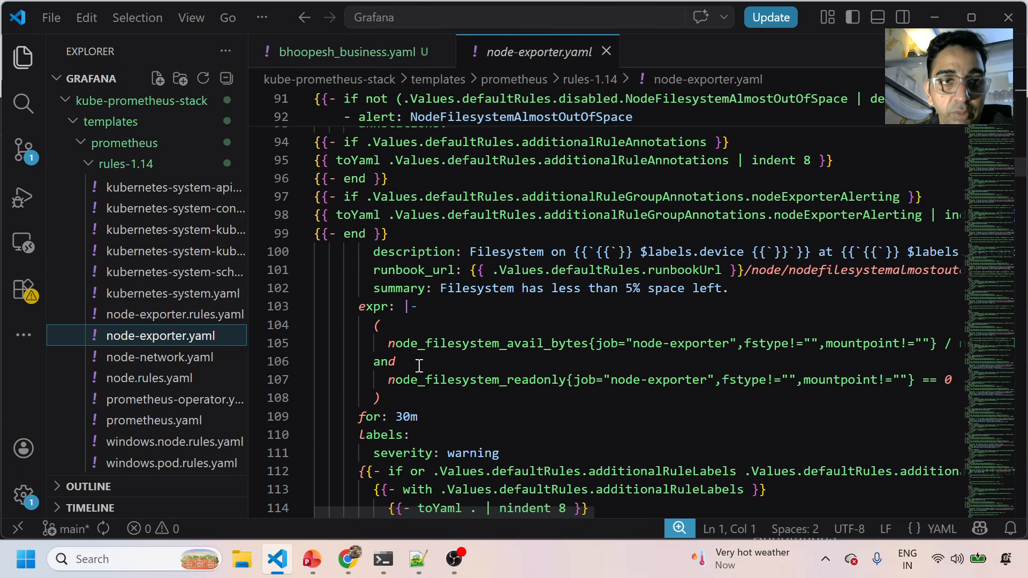
click(348, 559)
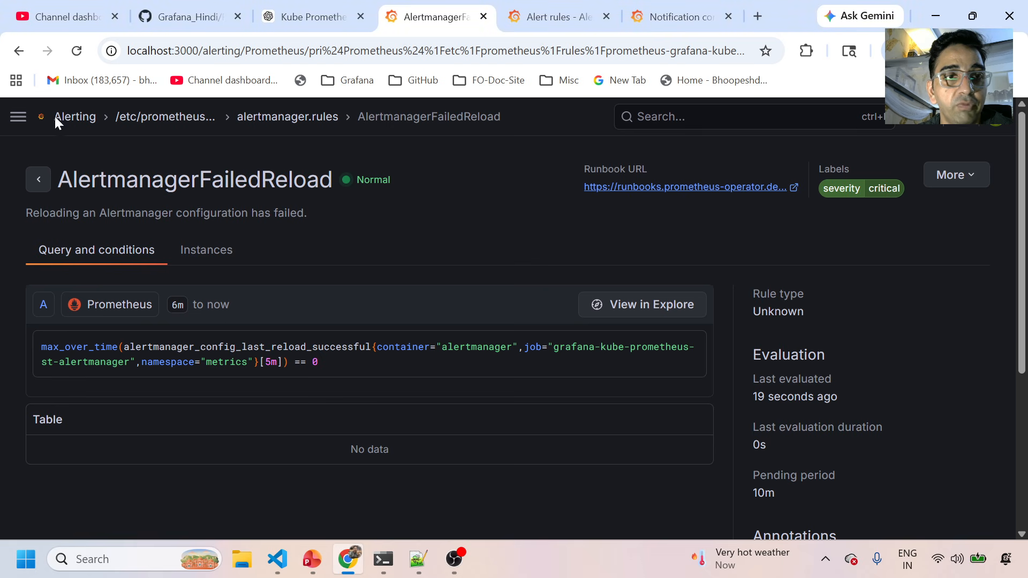
Navigate to Alerting > Alert rules and collapse the Grafana-managed rules section.
click(54, 116)
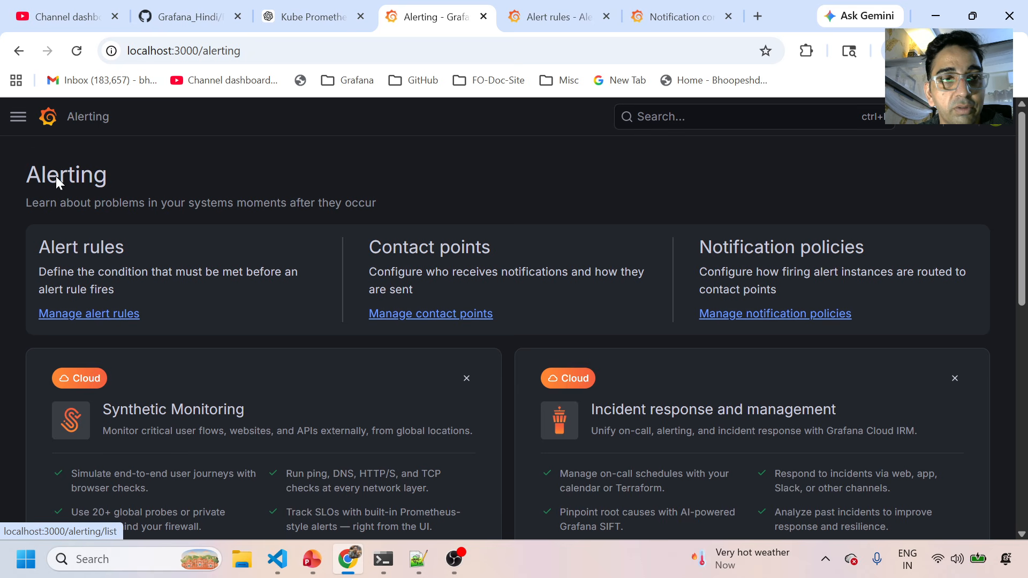
click(18, 117)
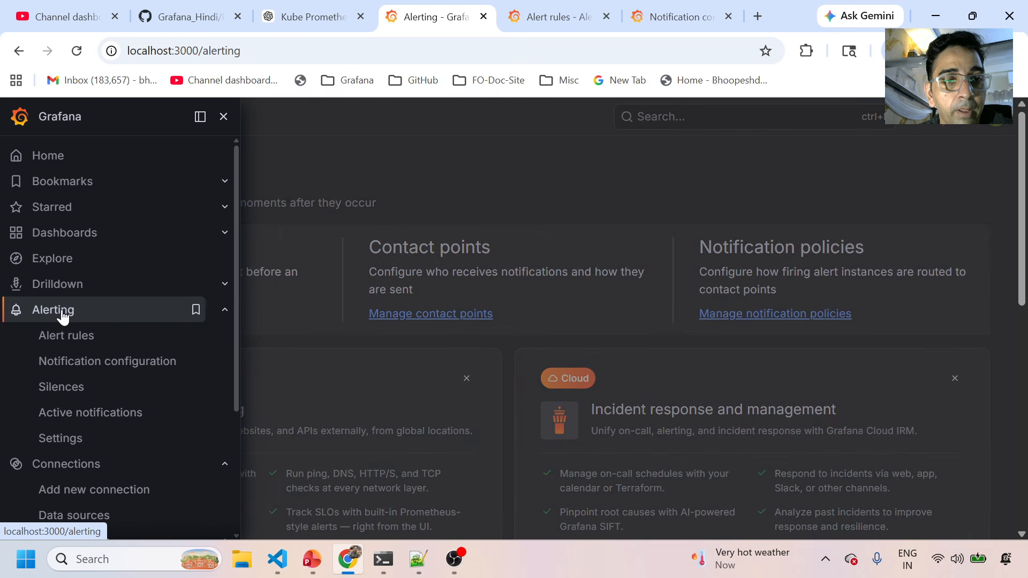
click(63, 316)
click(102, 315)
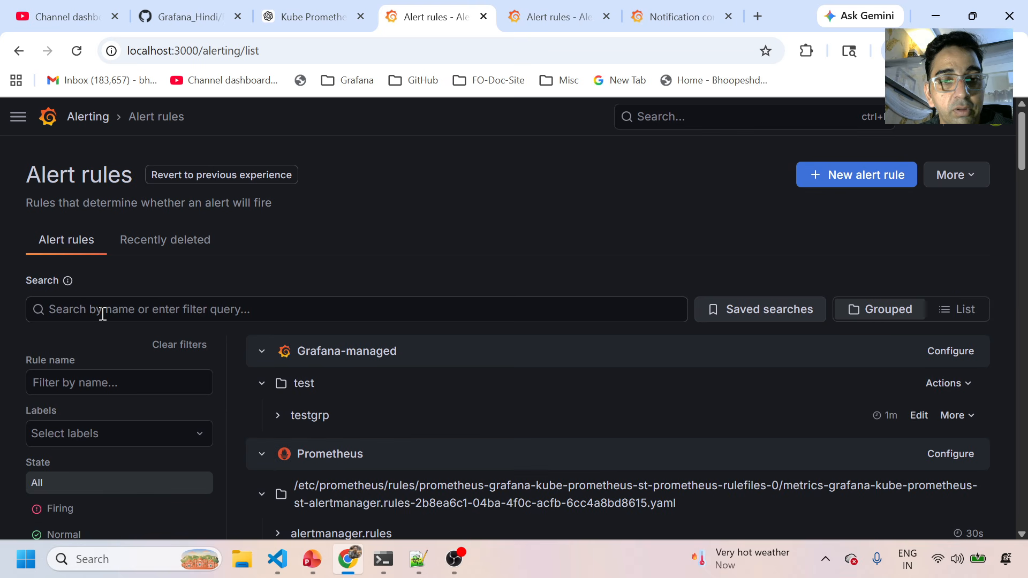
scroll(365, 413, down, 3)
click(261, 192)
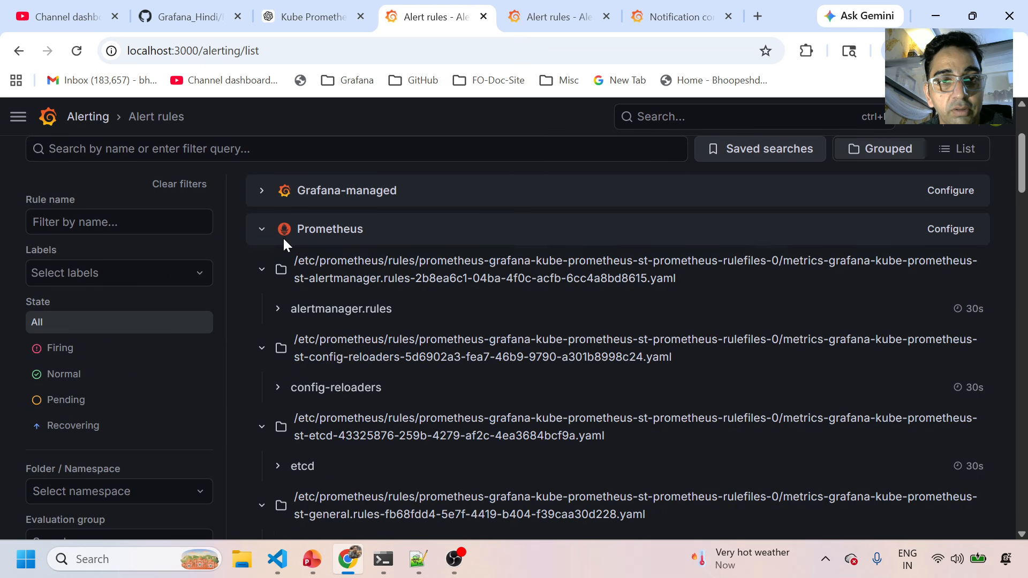
Re-expand Grafana-managed rules to reveal the test folder, then reopen the alert rules list.
scroll(461, 467, down, 10)
scroll(458, 466, down, 15)
scroll(458, 465, up, 20)
scroll(456, 461, up, 10)
scroll(457, 461, down, 2)
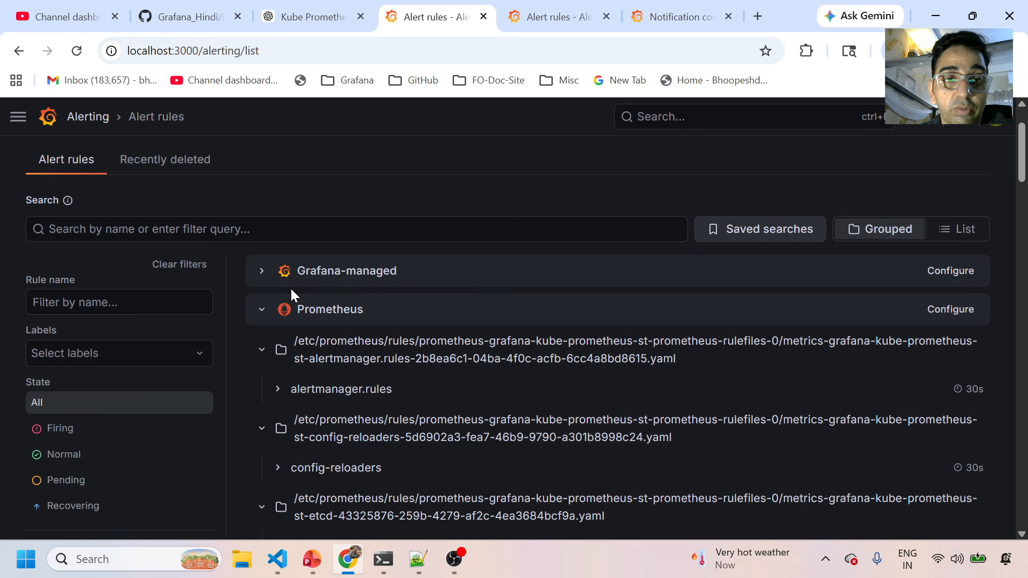
click(262, 273)
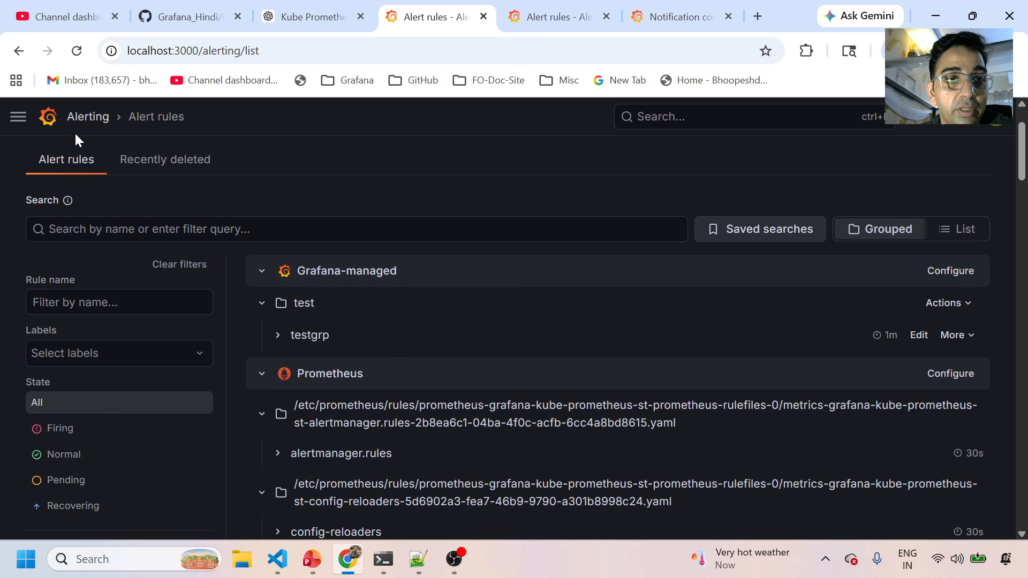
click(78, 118)
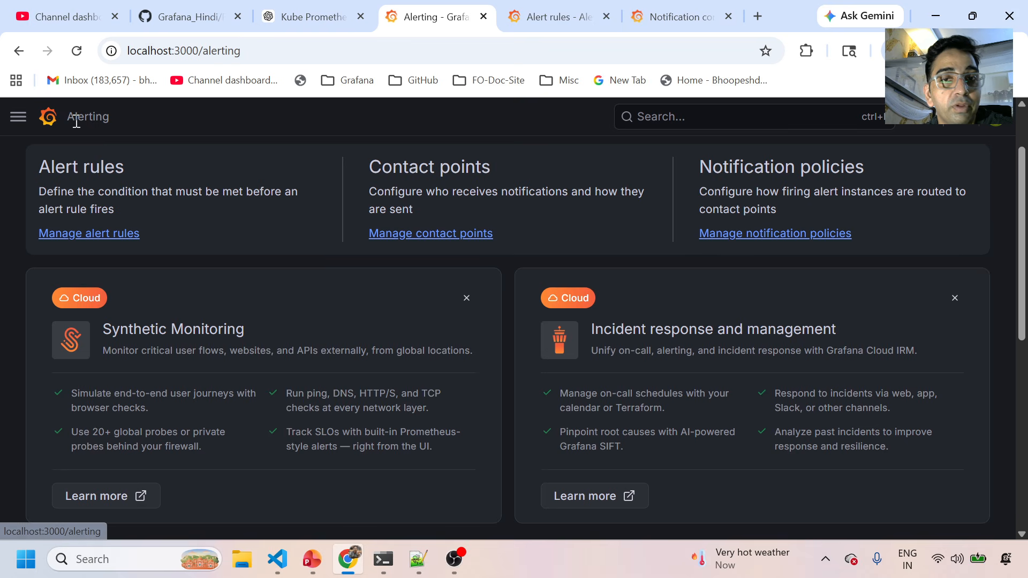
click(79, 234)
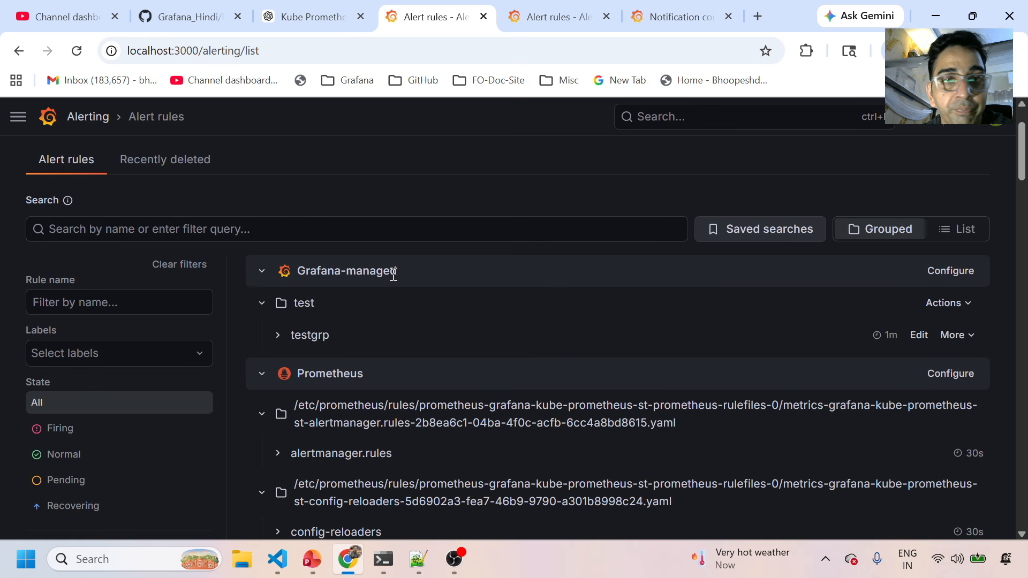
Create a new alert rule named test_rule_2 and focus its PromQL query field.
click(878, 175)
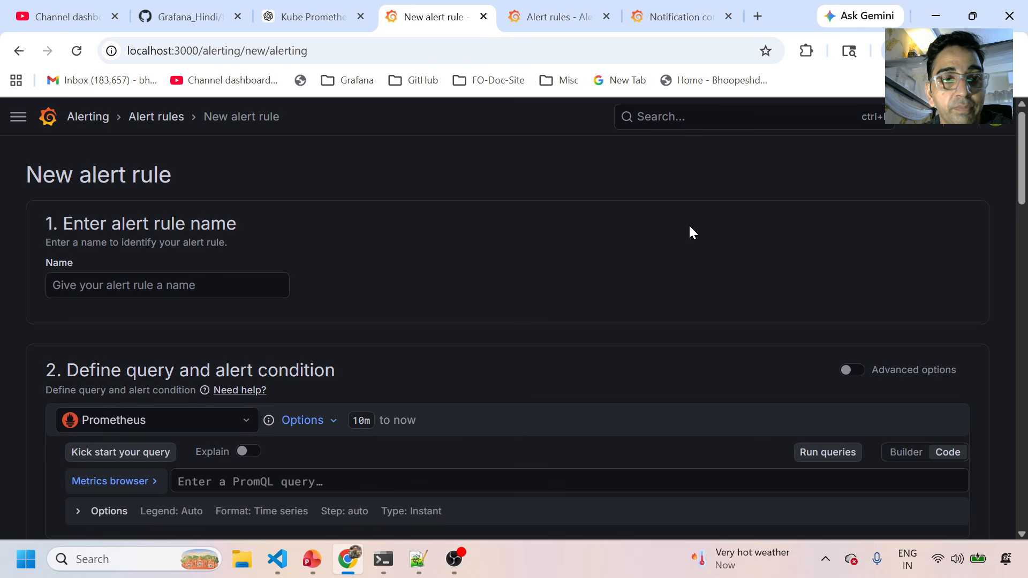
click(160, 281)
text(te)
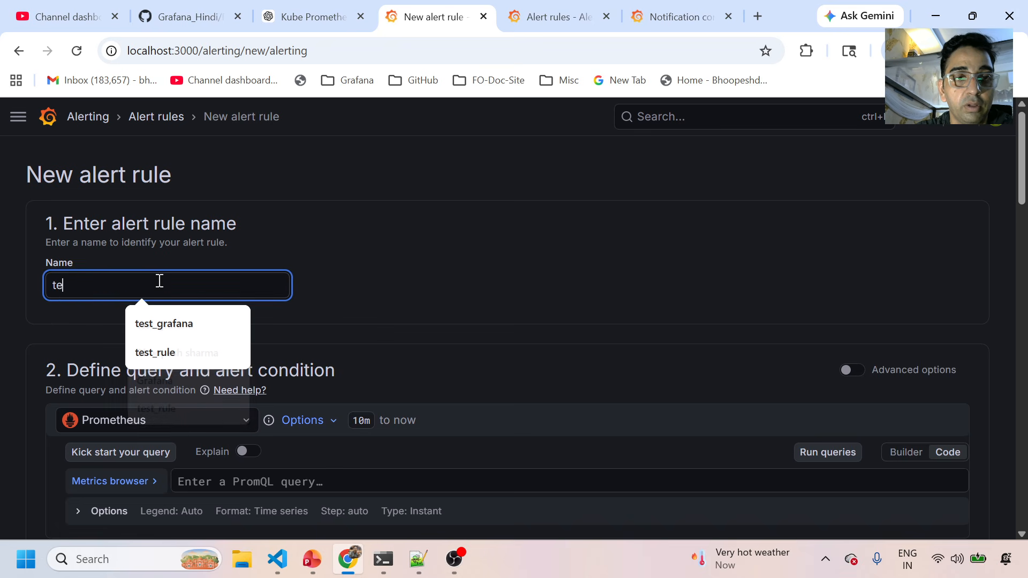
text(st_rule_2)
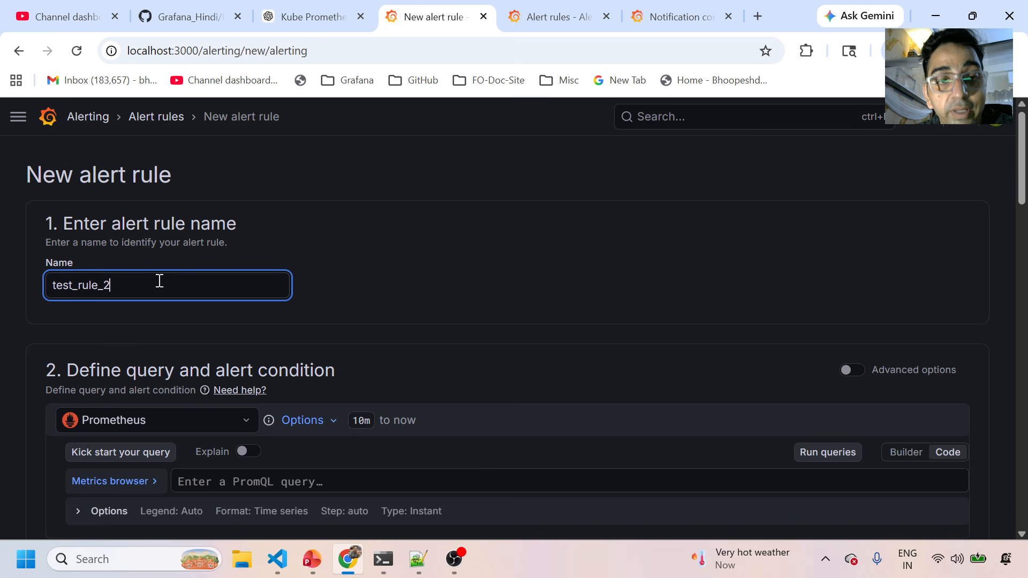
scroll(363, 316, down, 1)
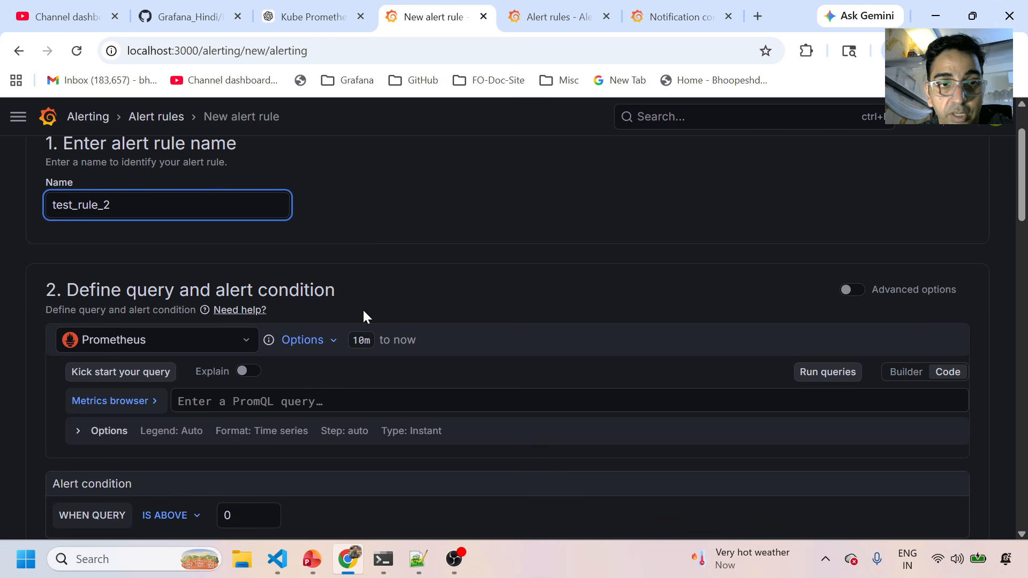
scroll(363, 316, down, 1)
click(281, 323)
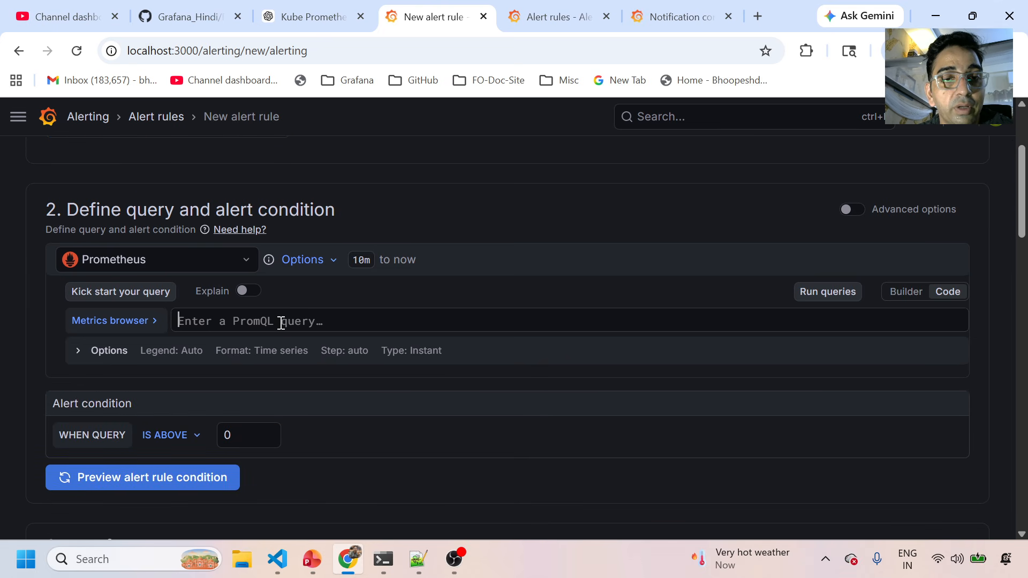
Copy the CPU utilisation query from line 11 of the notes and paste it as the PromQL query.
click(417, 559)
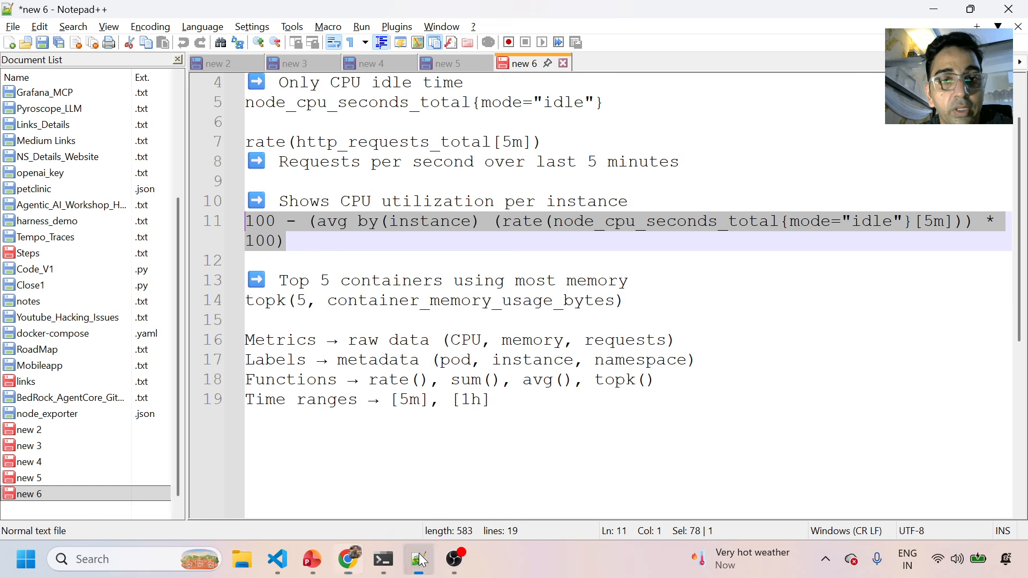
drag(294, 242, 229, 227)
key(ctrl+c)
key(alt+Tab)
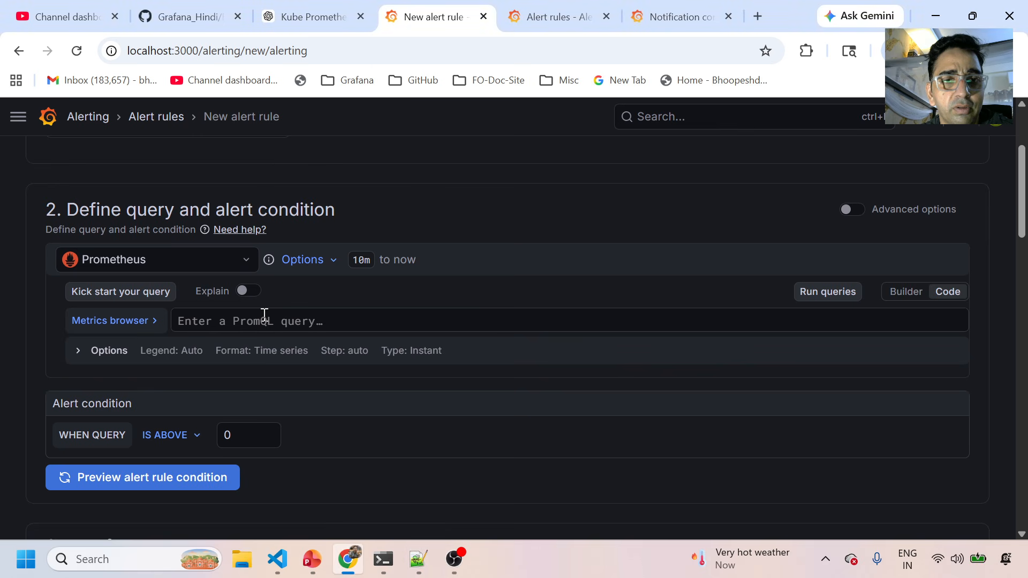
click(264, 314)
key(ctrl+v)
Preview the alert condition, confirming it fires with value 1.71302 above threshold 0.
click(151, 486)
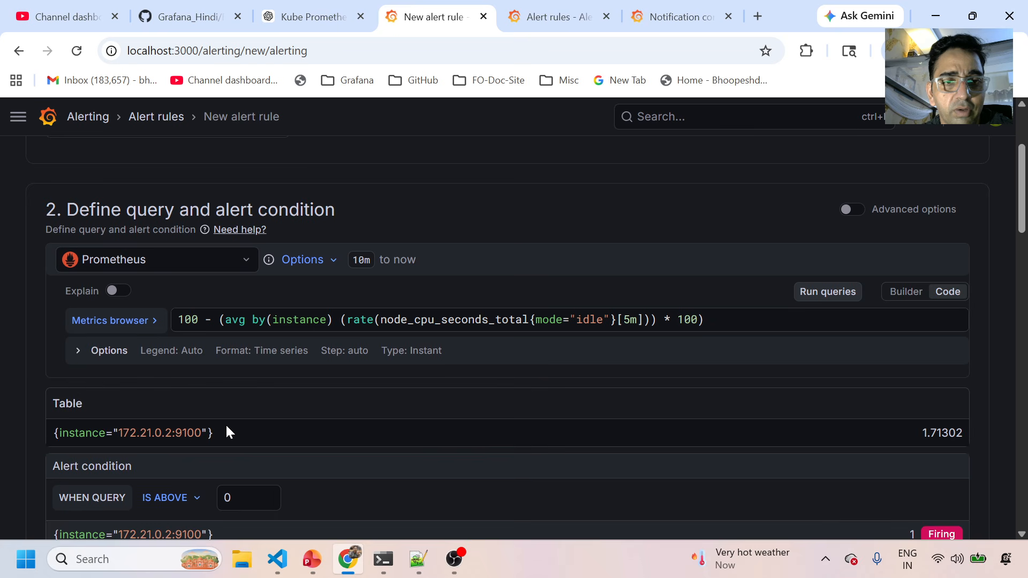
scroll(226, 423, down, 2)
scroll(226, 423, down, 3)
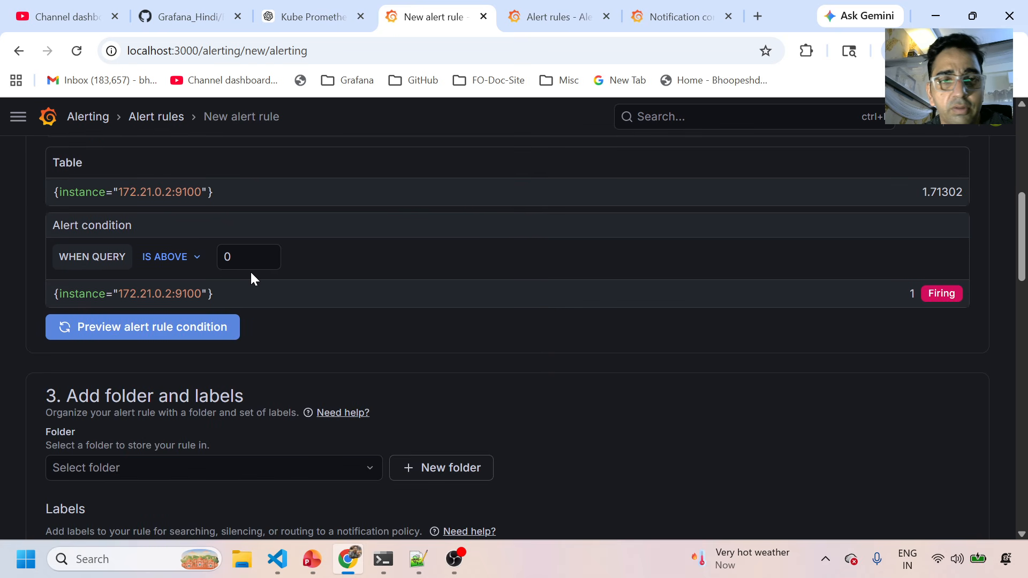
click(242, 252)
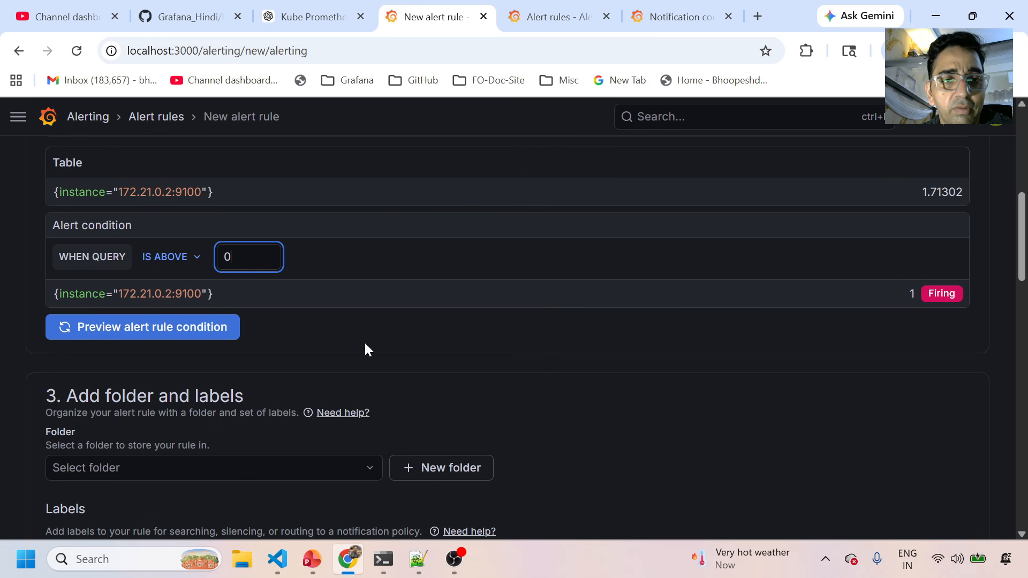
scroll(183, 396, down, 2)
click(136, 392)
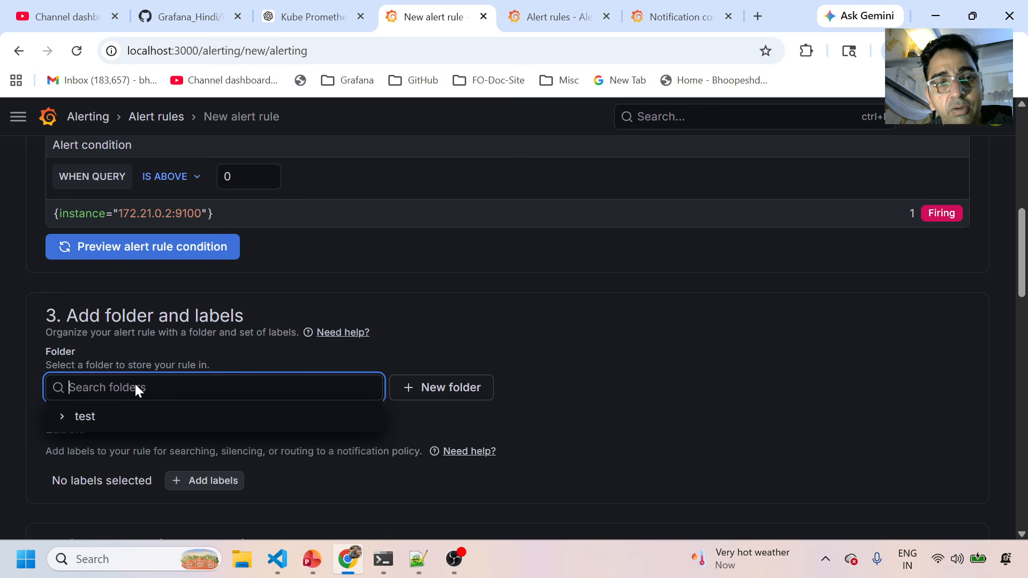
Create a new folder named marketing for the rule.
click(431, 393)
click(397, 316)
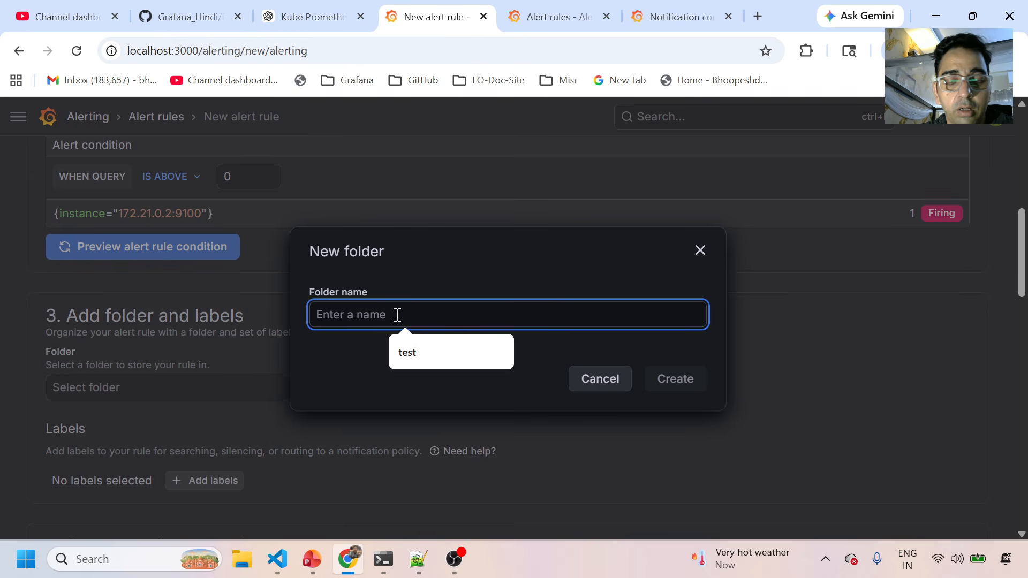
text(marketing)
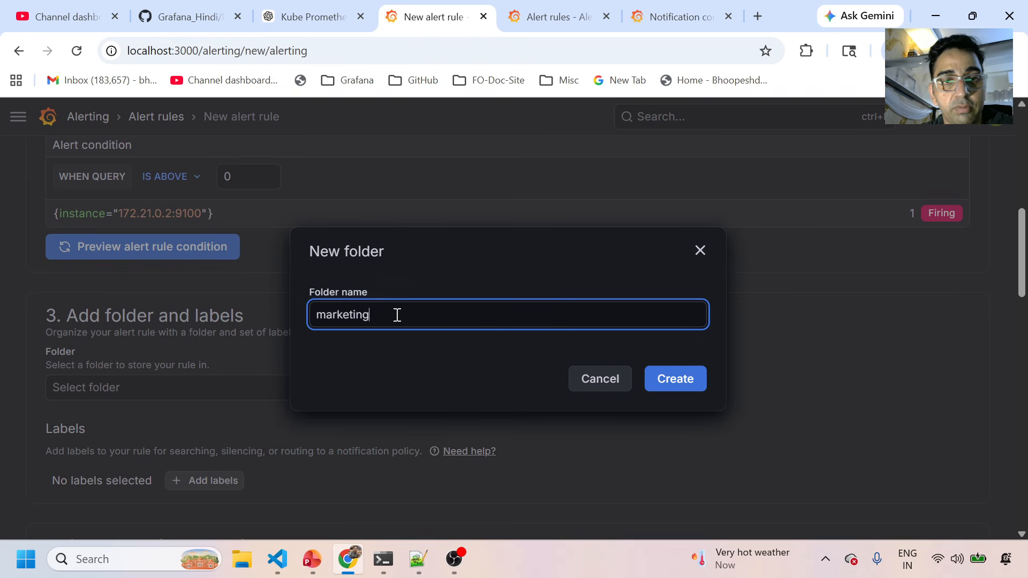
click(691, 383)
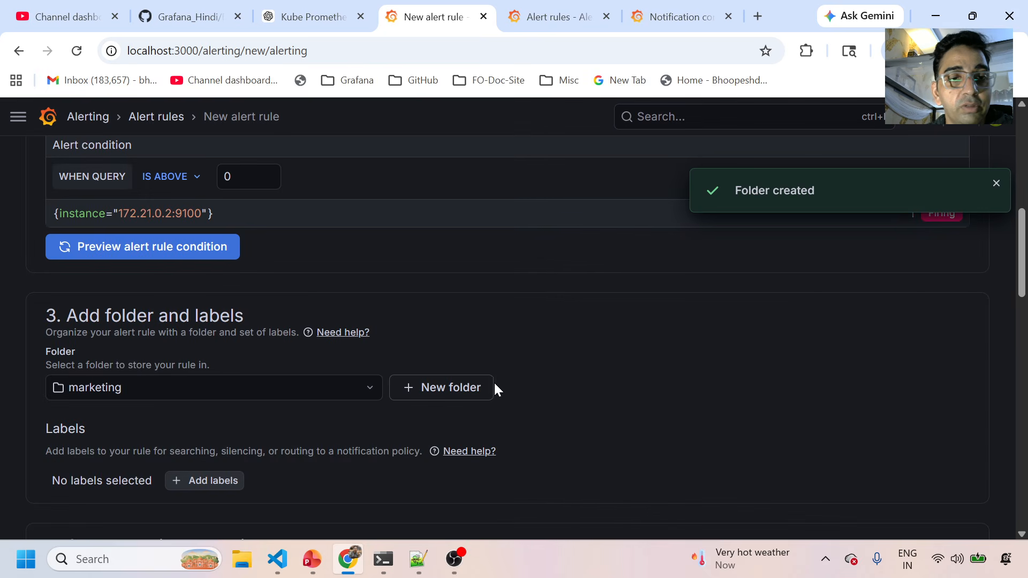
Check the Evaluation group dropdown, which has no groups yet, and leave it unset.
scroll(295, 407, down, 2)
scroll(296, 403, down, 2)
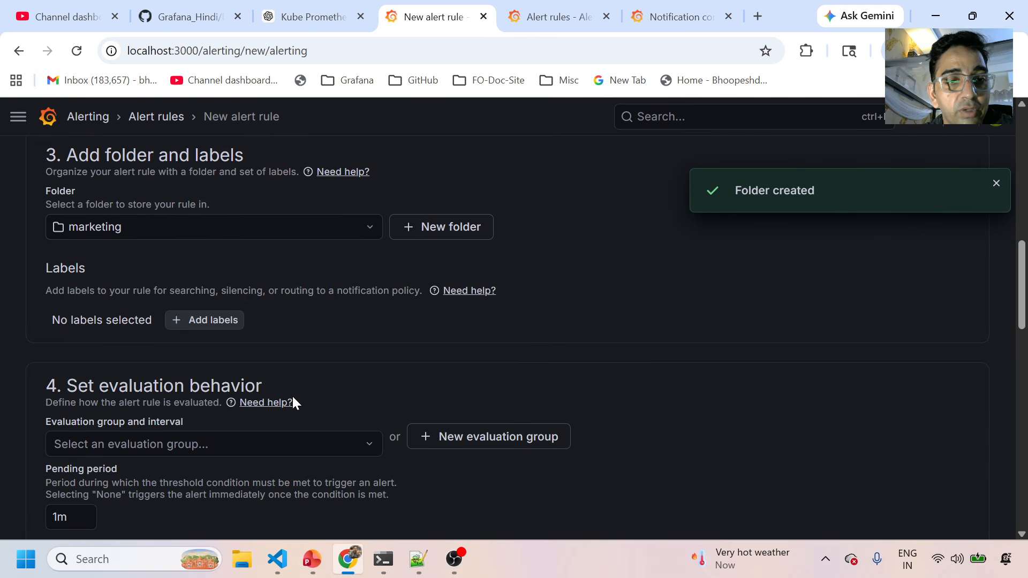
scroll(268, 405, down, 2)
click(235, 369)
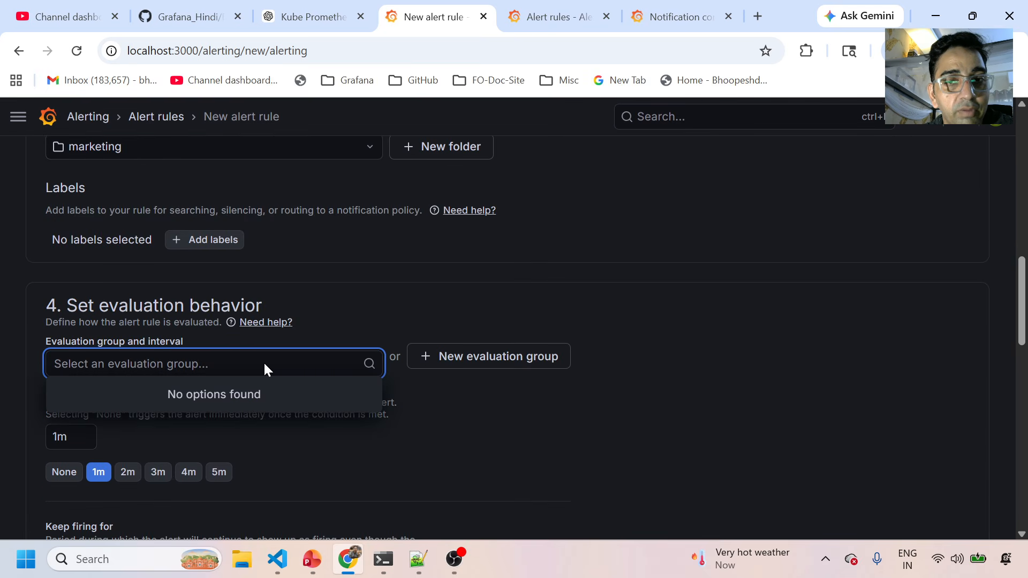
click(377, 312)
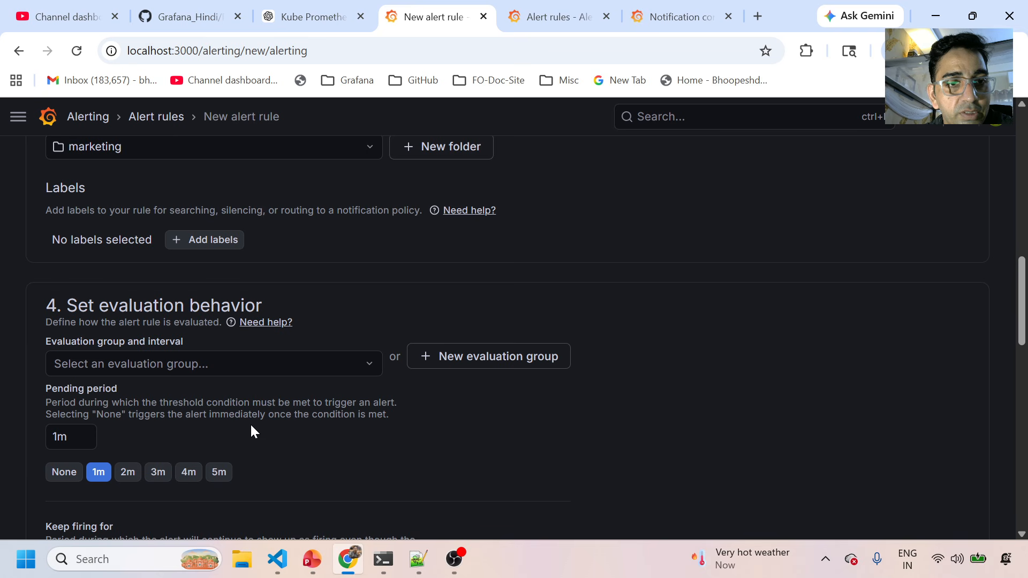
scroll(252, 430, down, 4)
scroll(252, 430, up, 4)
scroll(251, 428, up, 3)
scroll(252, 429, down, 7)
scroll(252, 429, down, 3)
scroll(244, 402, up, 9)
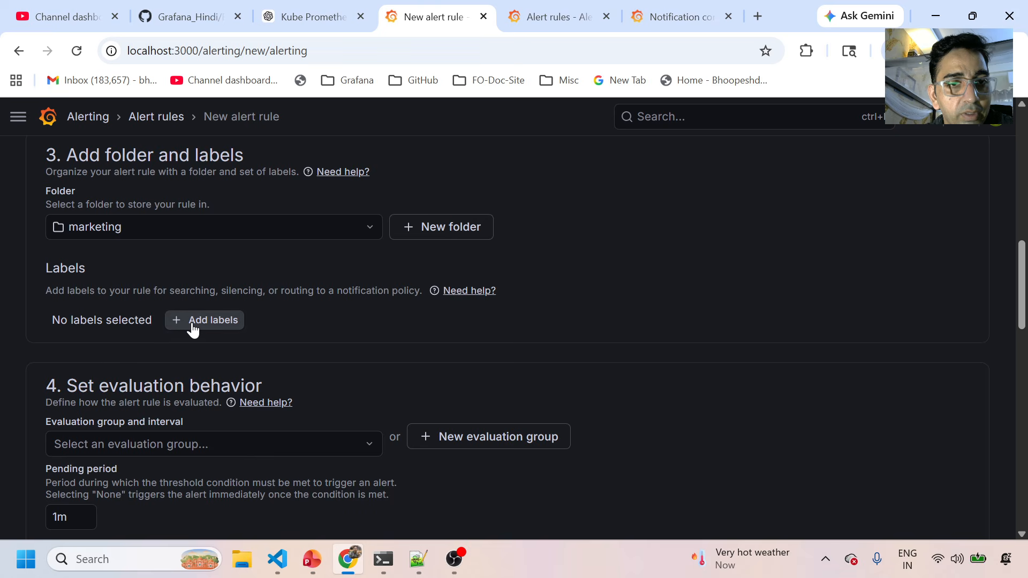
Add the label dept = mkt, correcting the misspelled key, and save it.
click(192, 325)
click(271, 319)
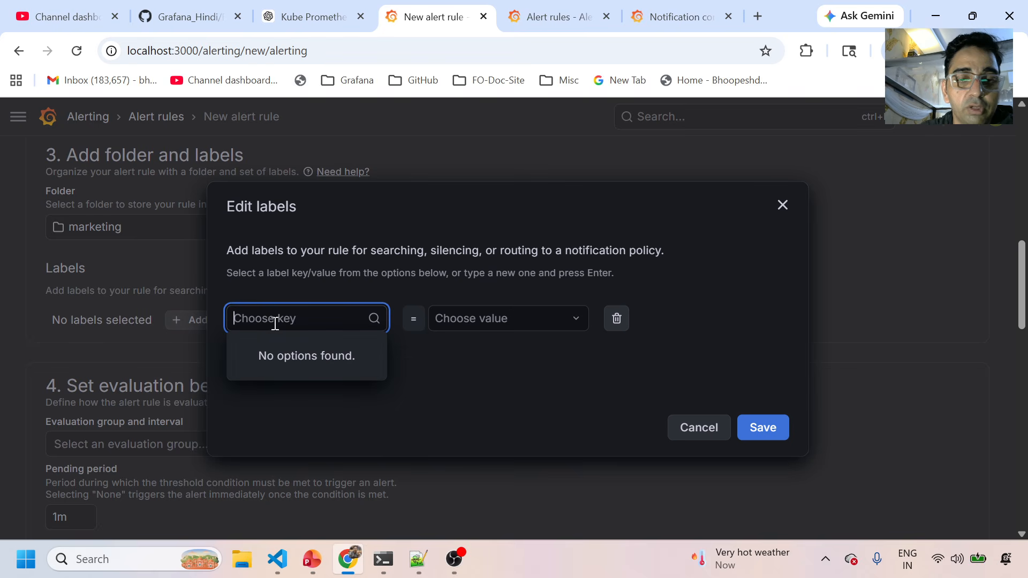
text(dpet)
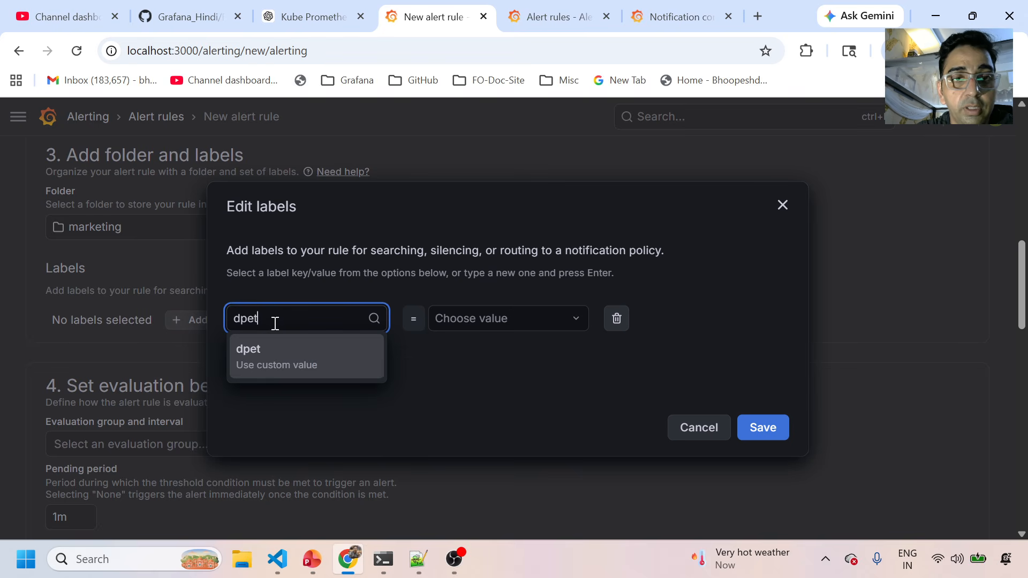
key(Return)
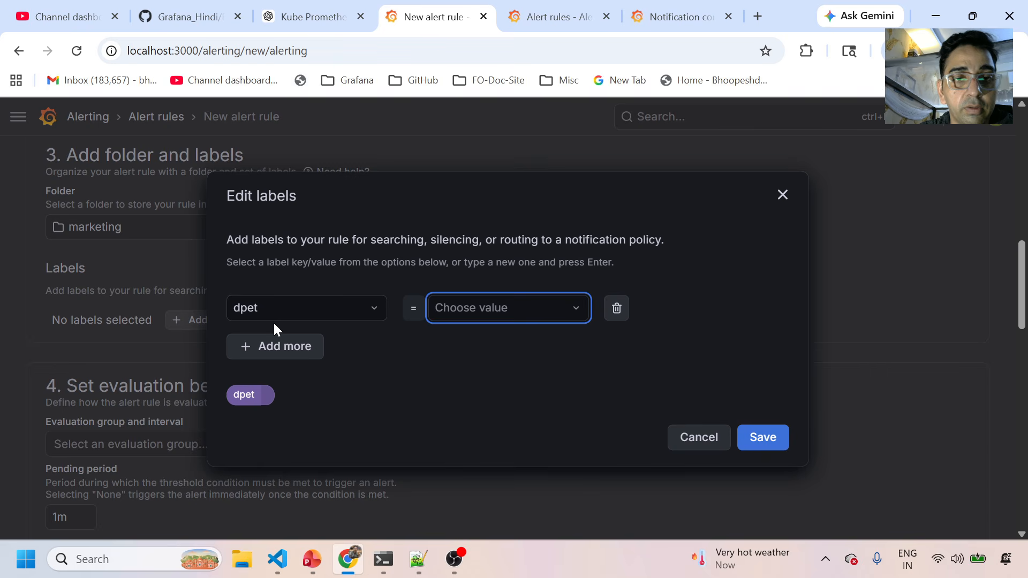
click(285, 311)
text(dep)
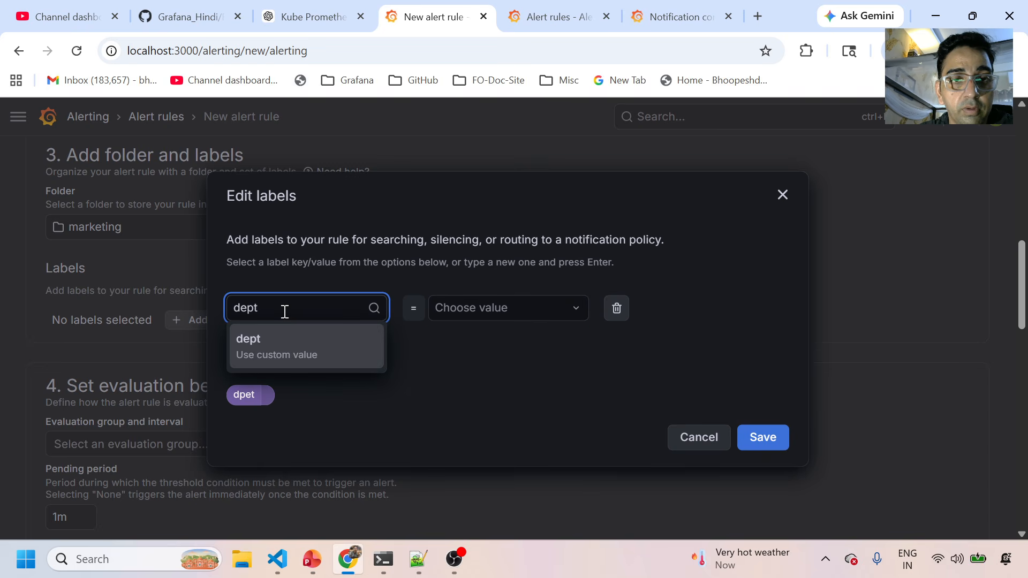
click(282, 344)
click(491, 306)
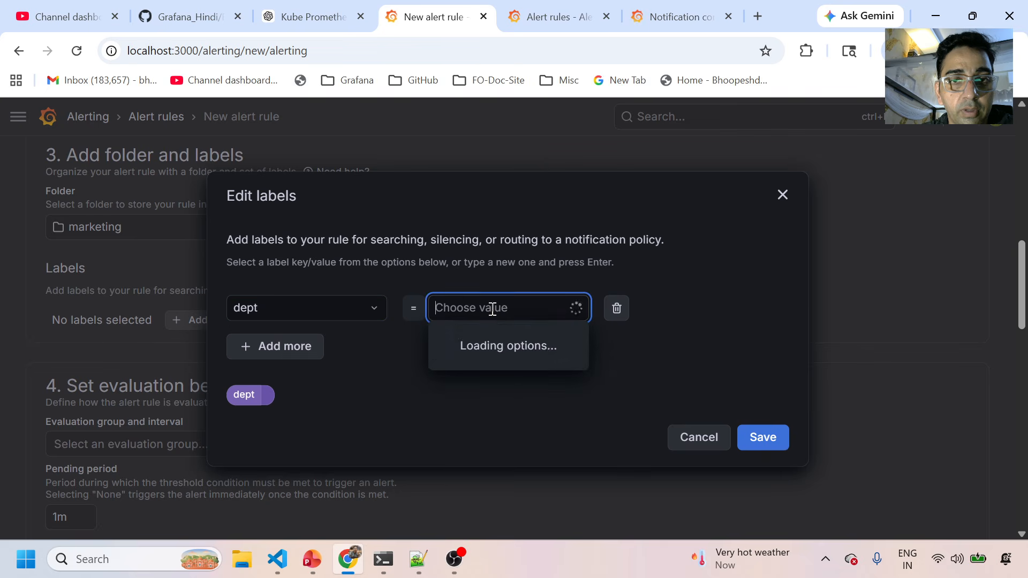
text(mkt)
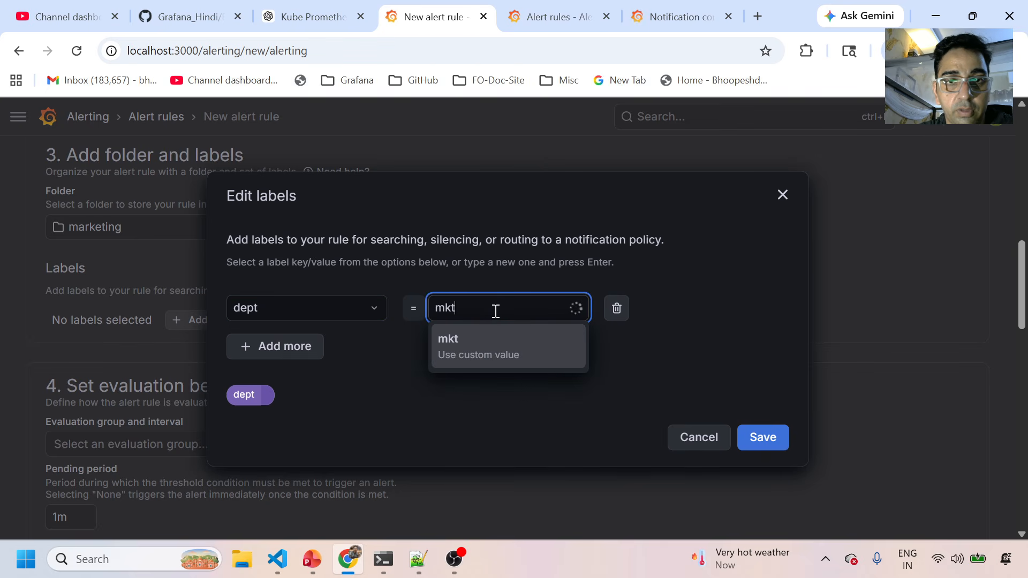
key(Return)
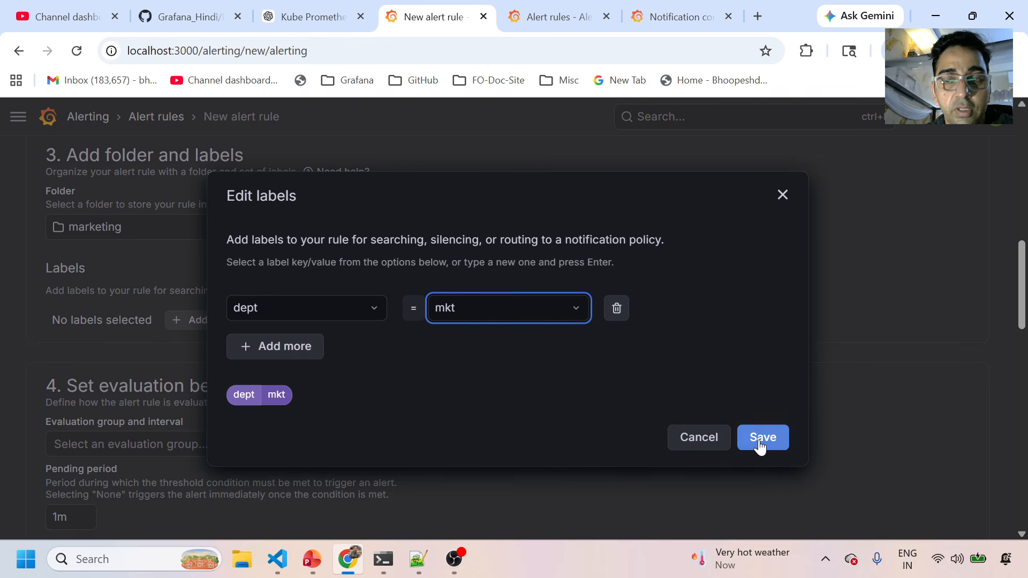
click(760, 440)
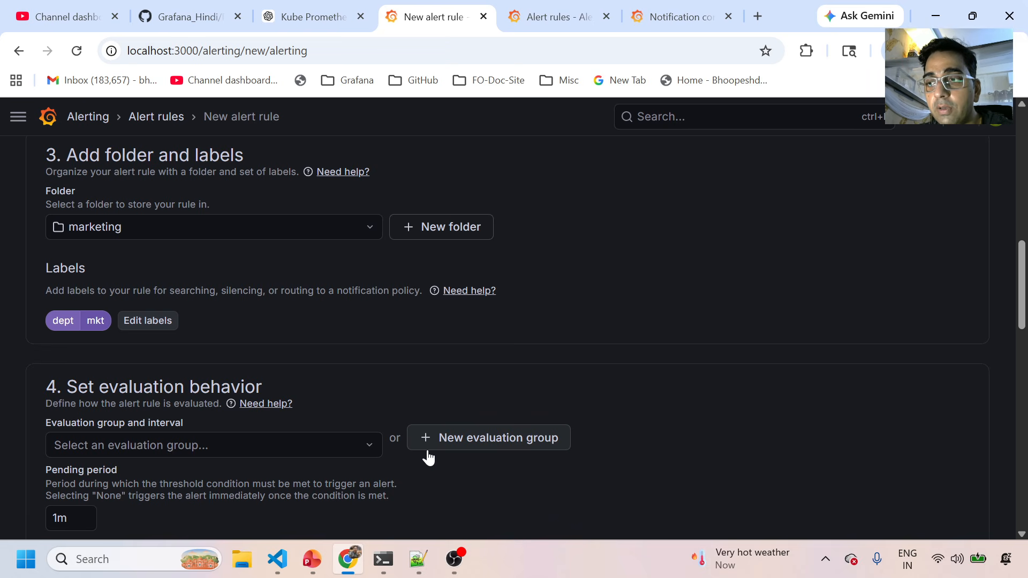
From the Contact point dropdown, open contact point management in a new tab.
scroll(308, 443, down, 7)
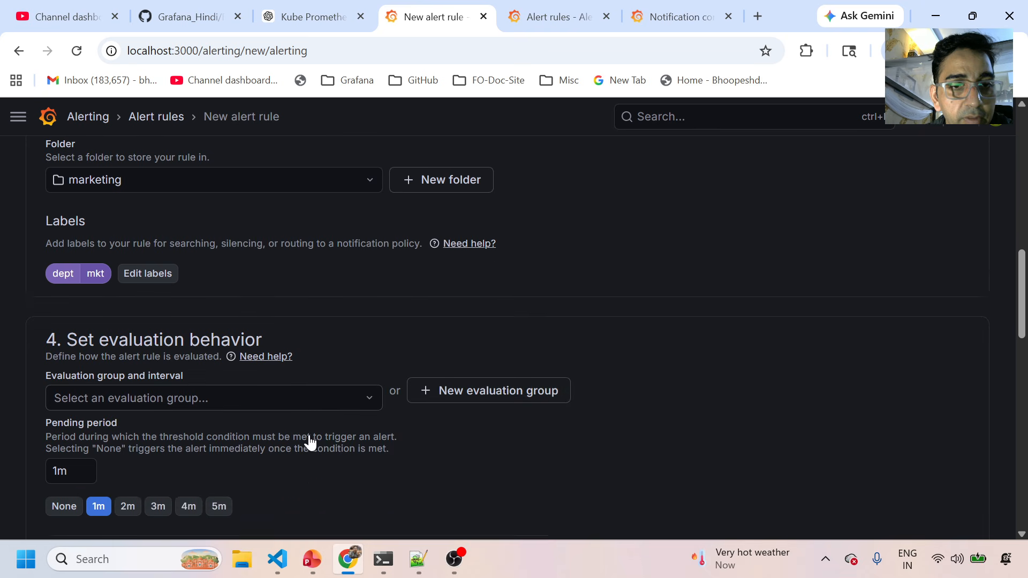
scroll(298, 430, down, 3)
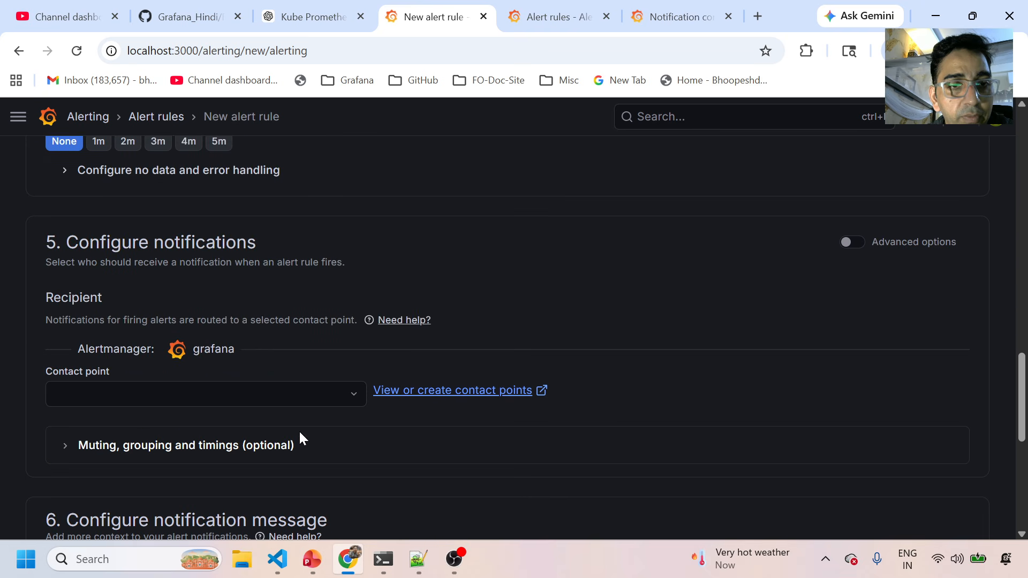
click(284, 396)
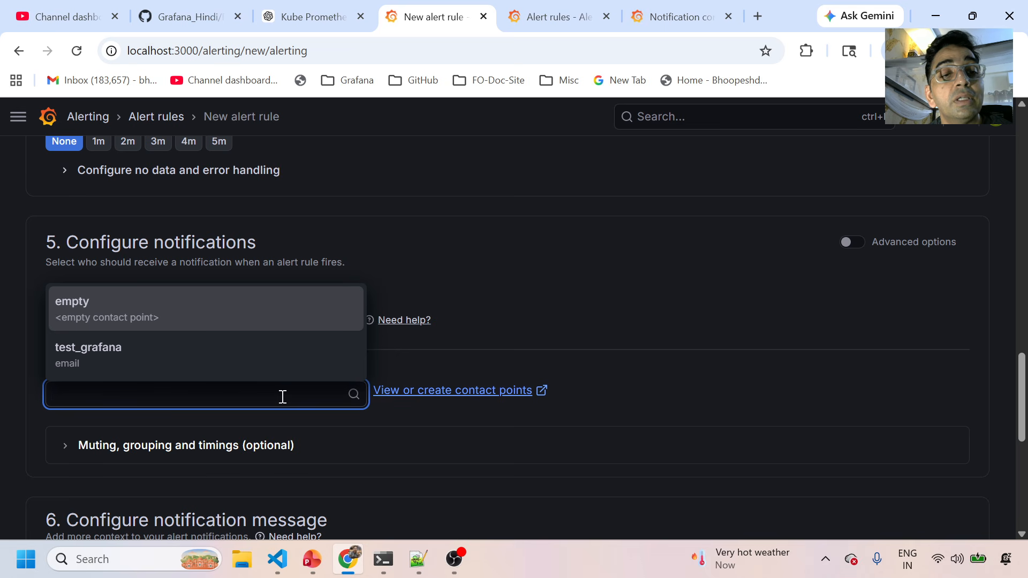
click(419, 391)
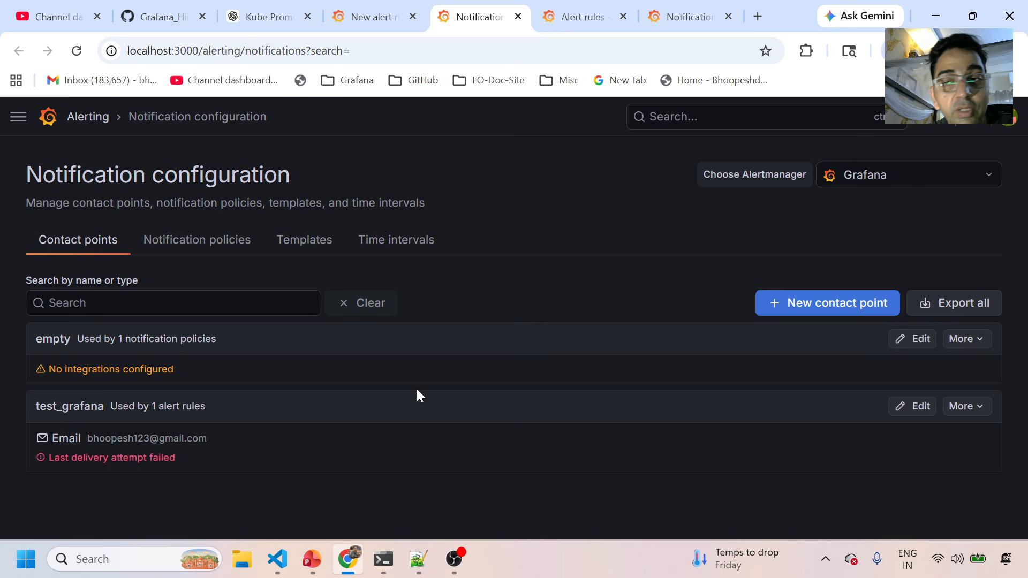
Start a new contact point named contact2.
click(833, 301)
click(85, 358)
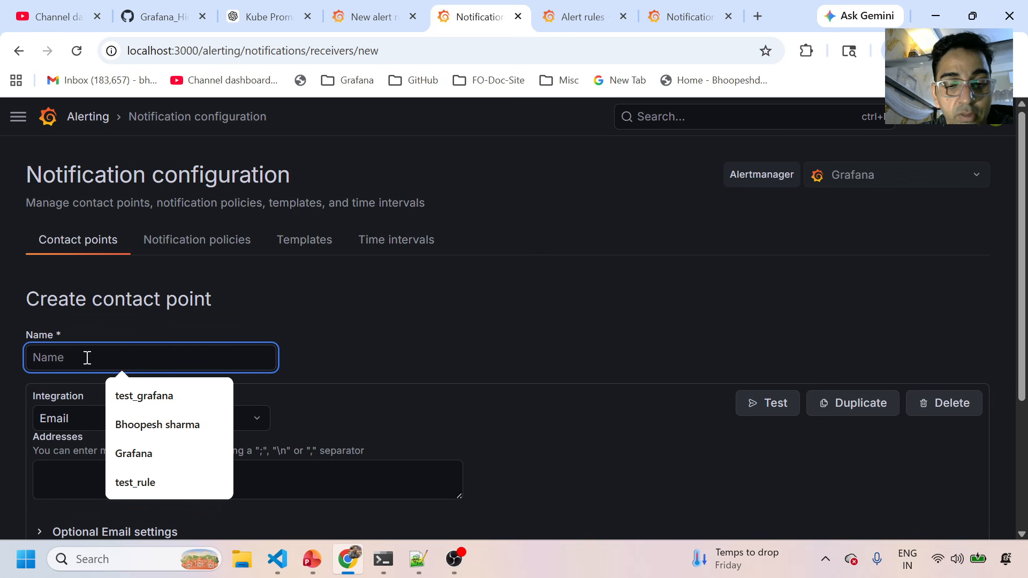
text(contact2)
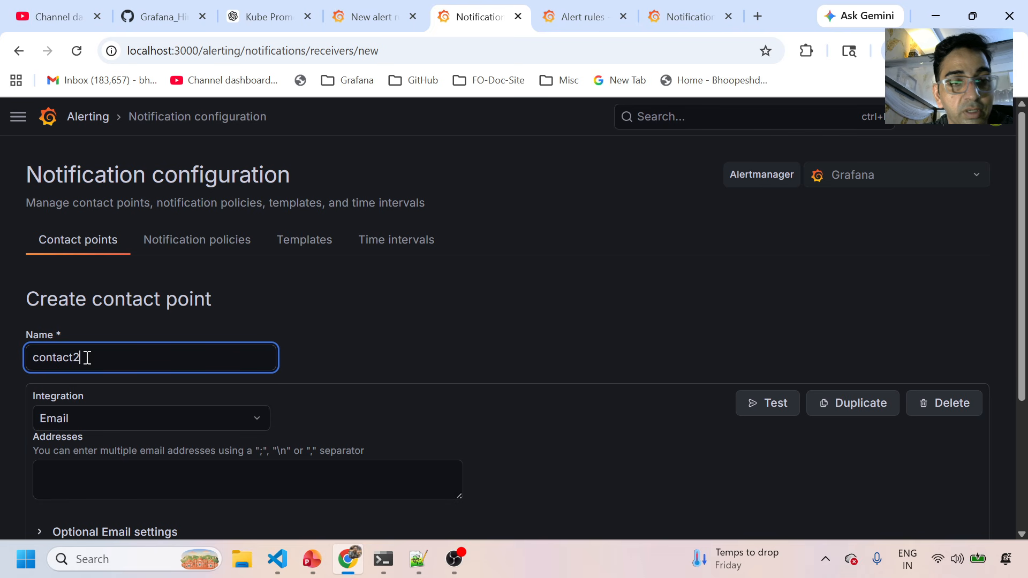
scroll(93, 375, down, 2)
Choose Email as the contact point's integration type.
click(113, 343)
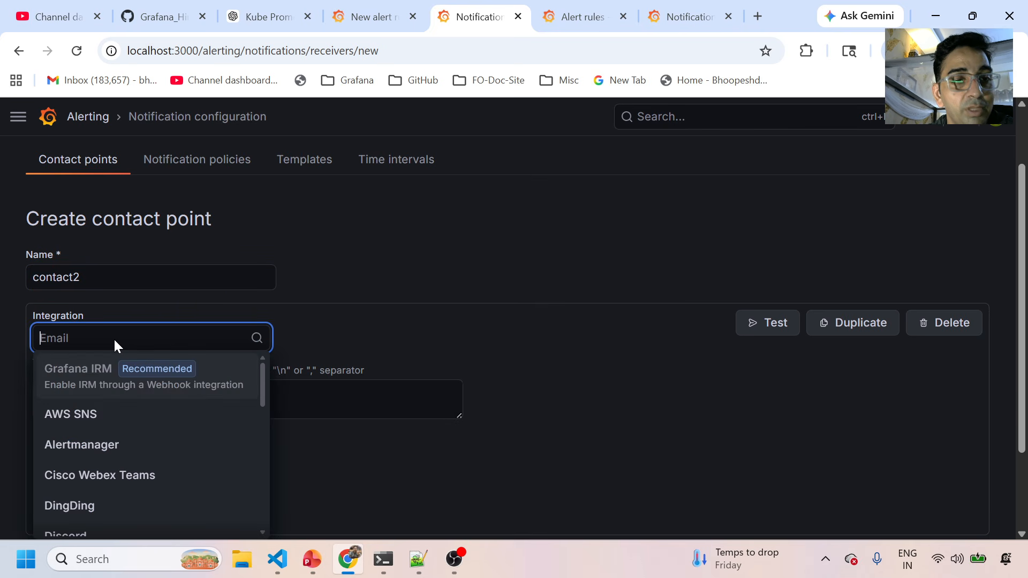
scroll(130, 451, down, 1)
scroll(124, 401, up, 1)
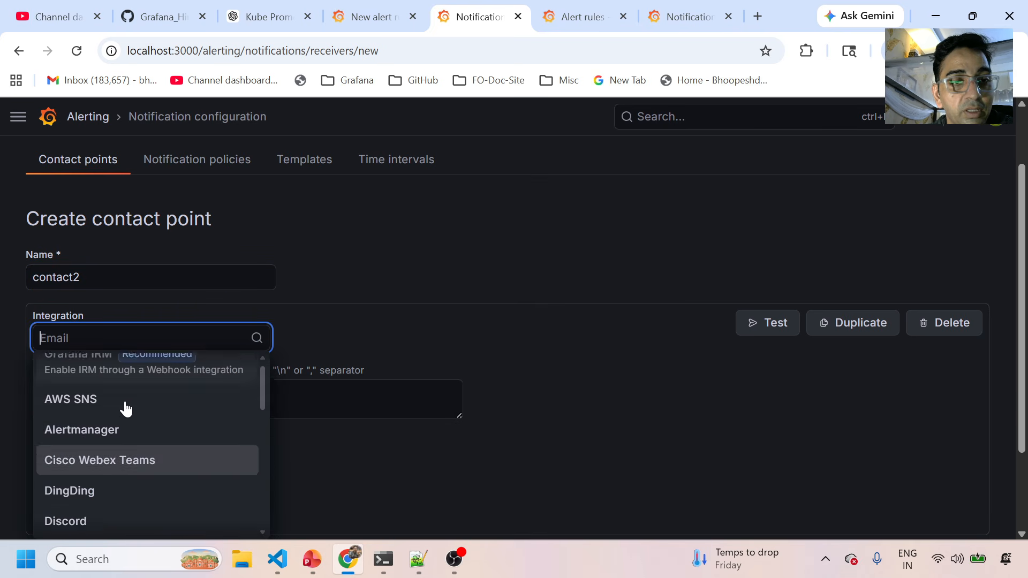
scroll(126, 405, up, 1)
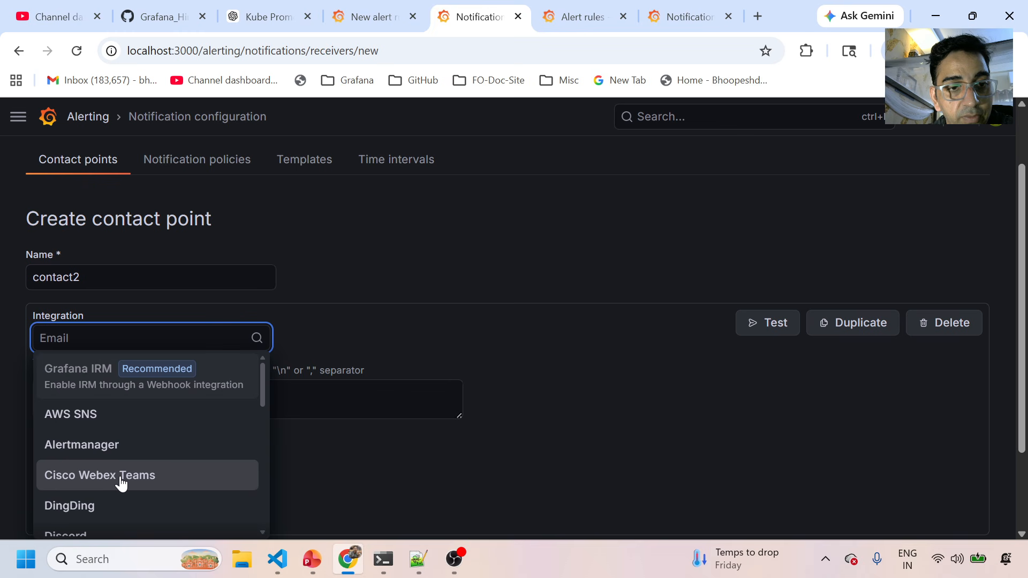
scroll(121, 484, down, 5)
scroll(121, 484, down, 4)
scroll(120, 484, up, 6)
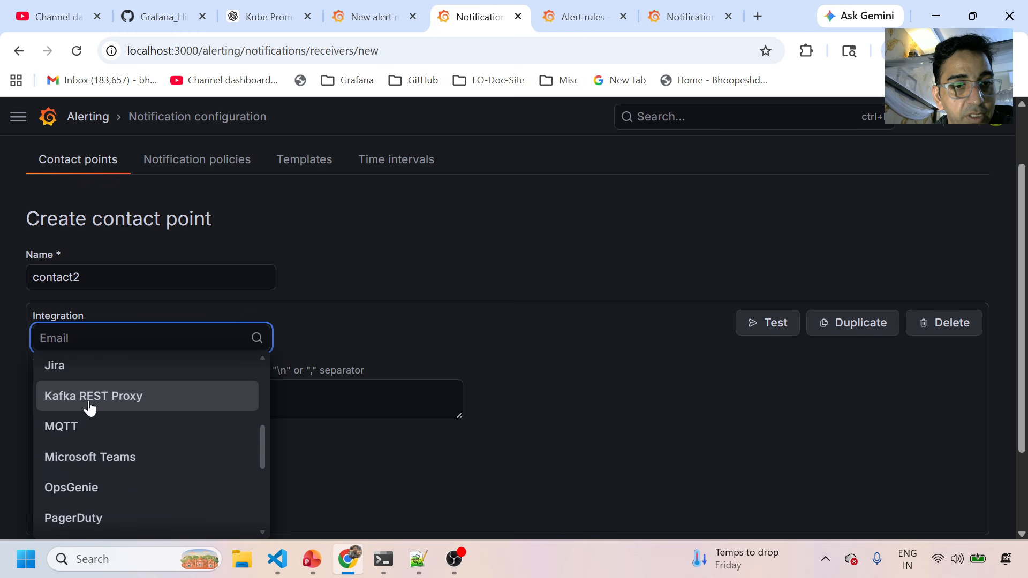
scroll(110, 473, down, 5)
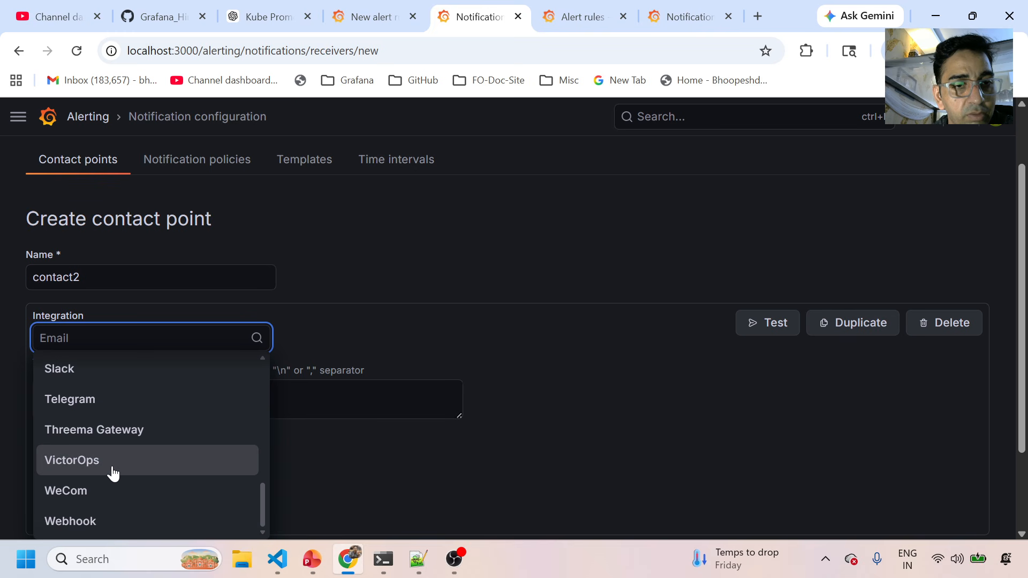
scroll(114, 472, up, 6)
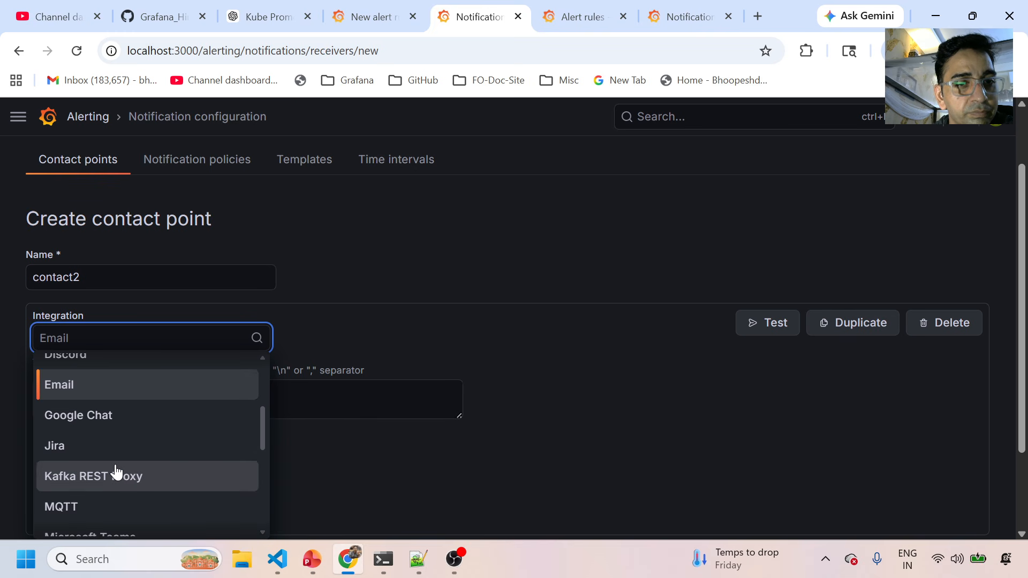
scroll(86, 471, up, 2)
click(86, 471)
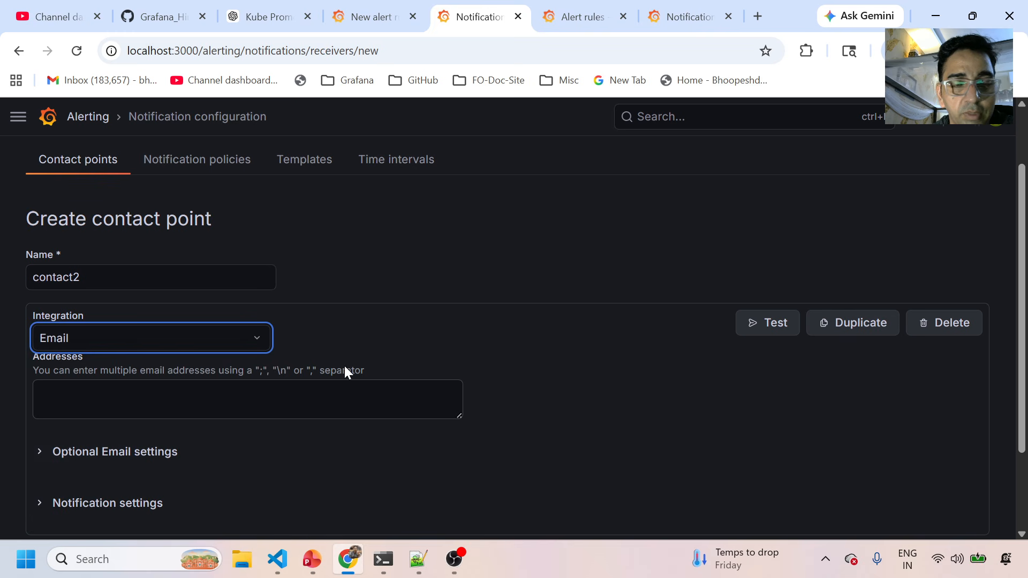
scroll(346, 369, up, 1)
scroll(349, 376, down, 2)
Replace the autofilled address with the recipient's e-mail address and expand the optional and notification settings.
click(262, 322)
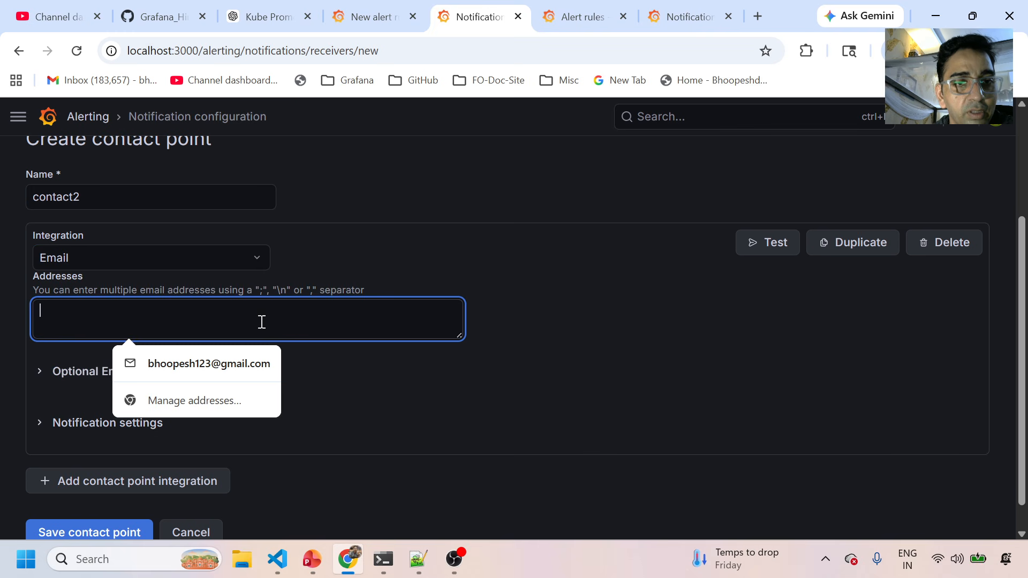
click(219, 368)
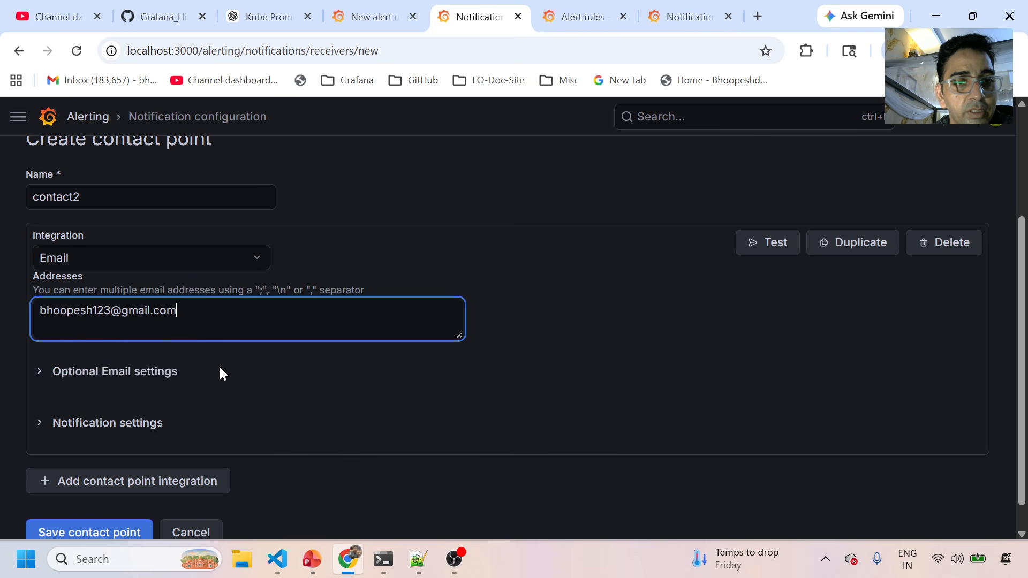
click(176, 312)
drag(177, 312, 21, 309)
key(BackSpace)
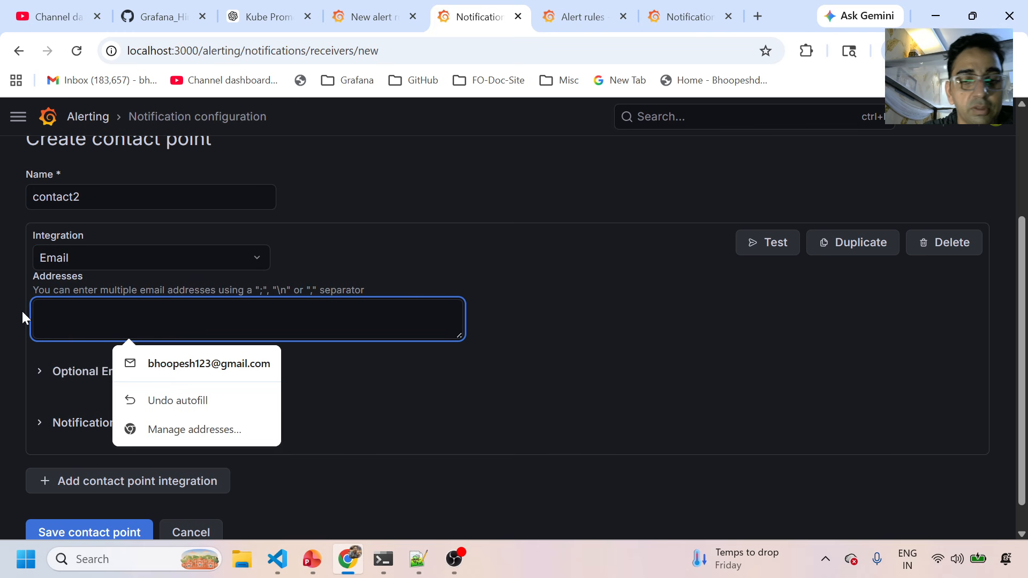
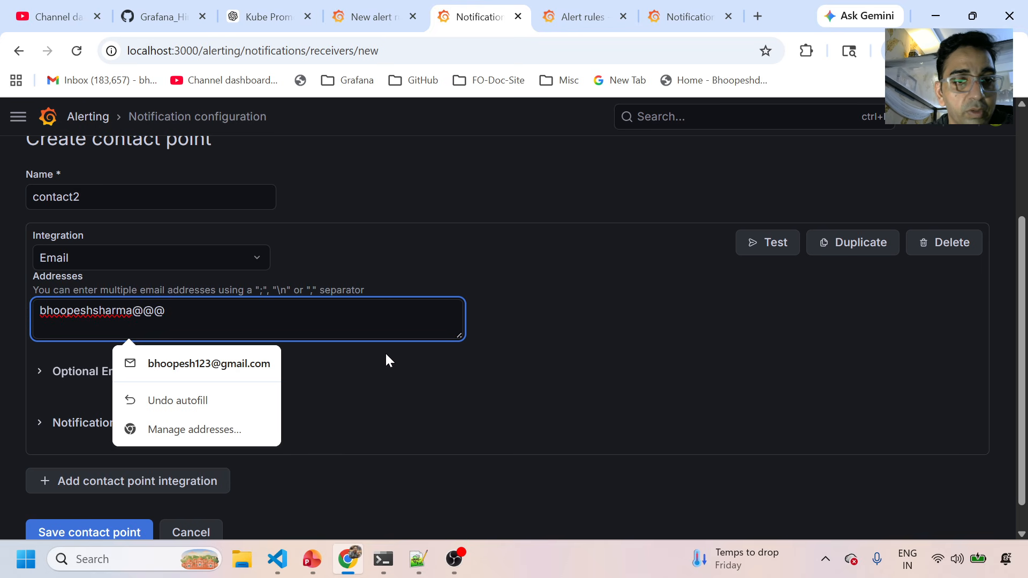
click(433, 408)
click(126, 373)
scroll(121, 407, down, 4)
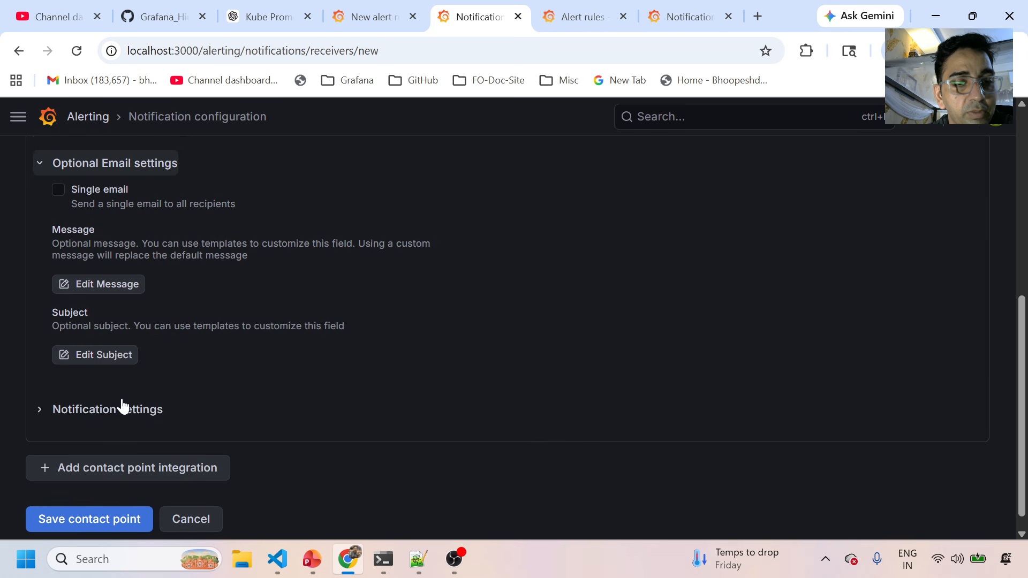
click(111, 394)
scroll(113, 409, down, 1)
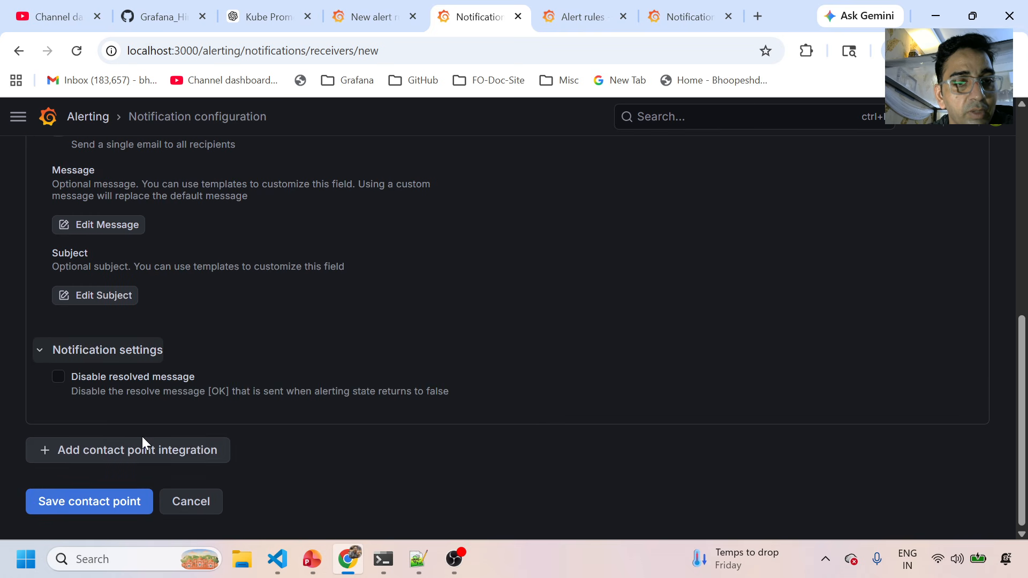
Add a second Email integration with addresses 'dfdfdfdf' and save contact2.
click(136, 456)
scroll(339, 407, down, 3)
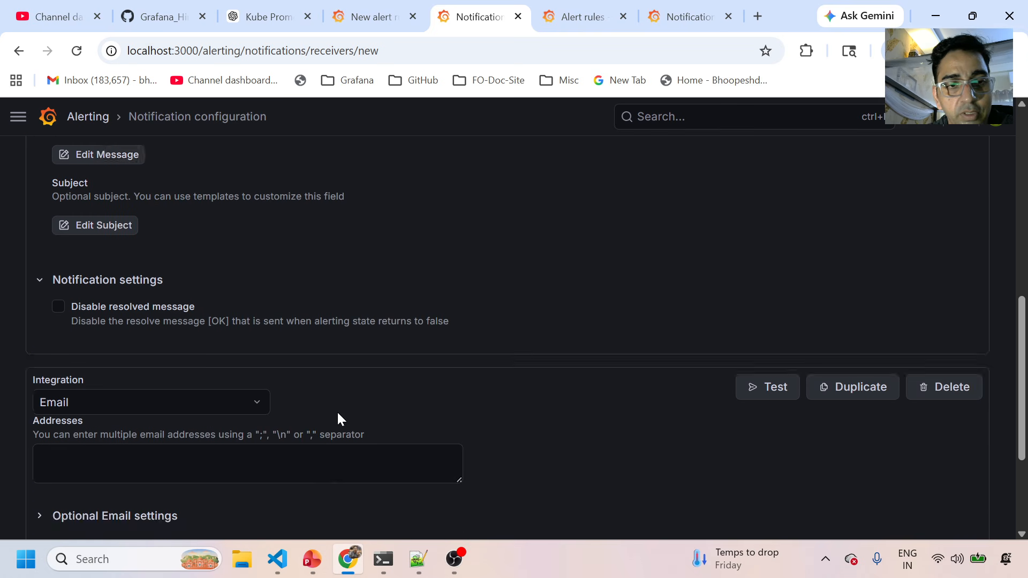
scroll(338, 420, down, 2)
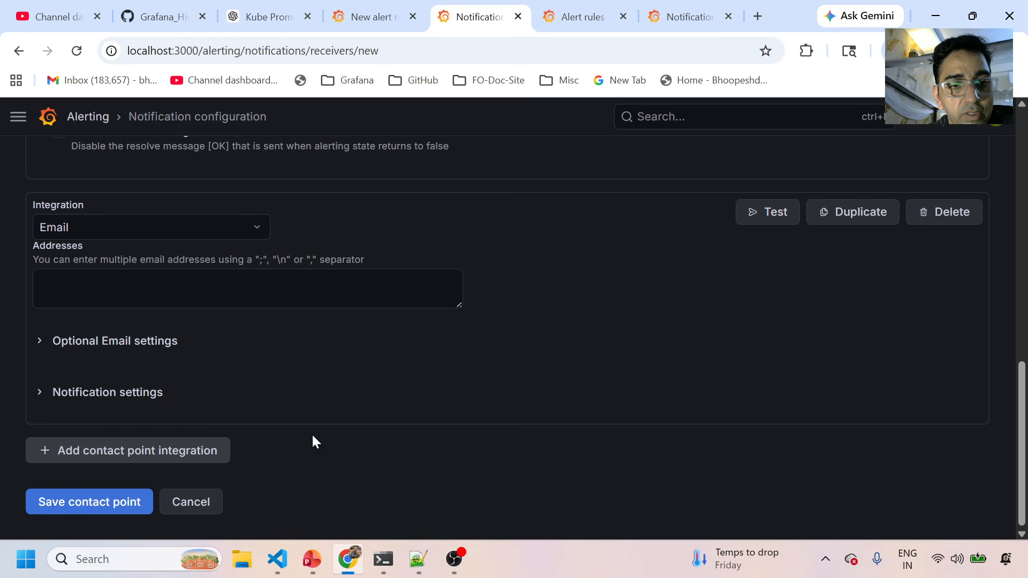
click(93, 505)
click(115, 297)
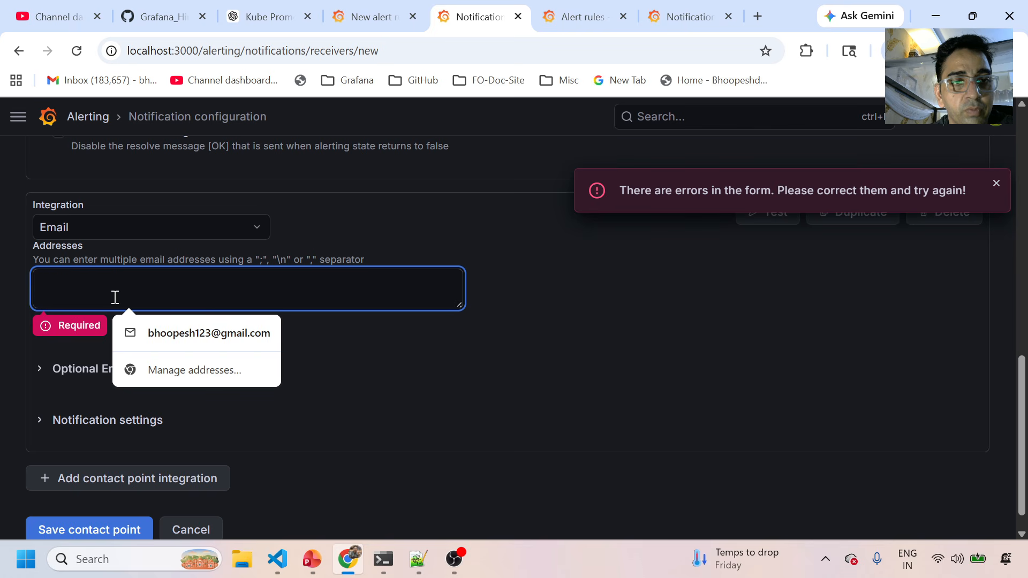
text(dfdfdfdf)
click(79, 509)
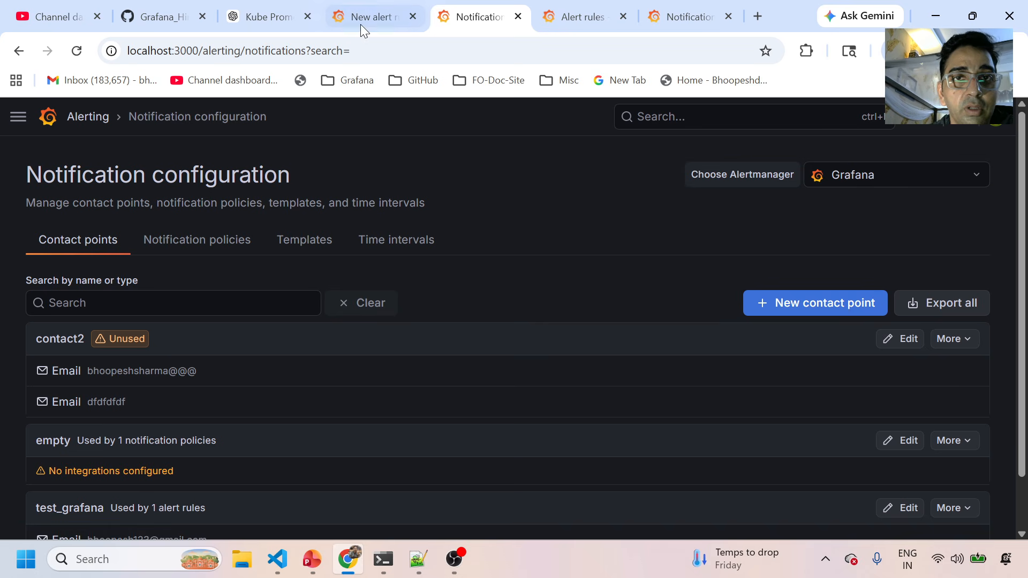
Back in the unfinished alert rule, route its notifications to contact2.
click(388, 9)
click(188, 394)
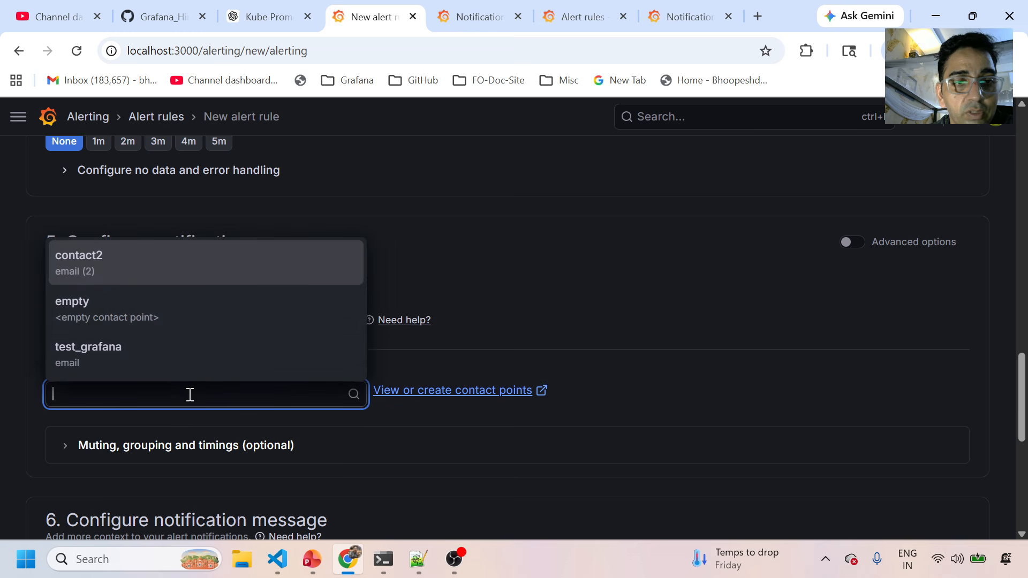
click(111, 274)
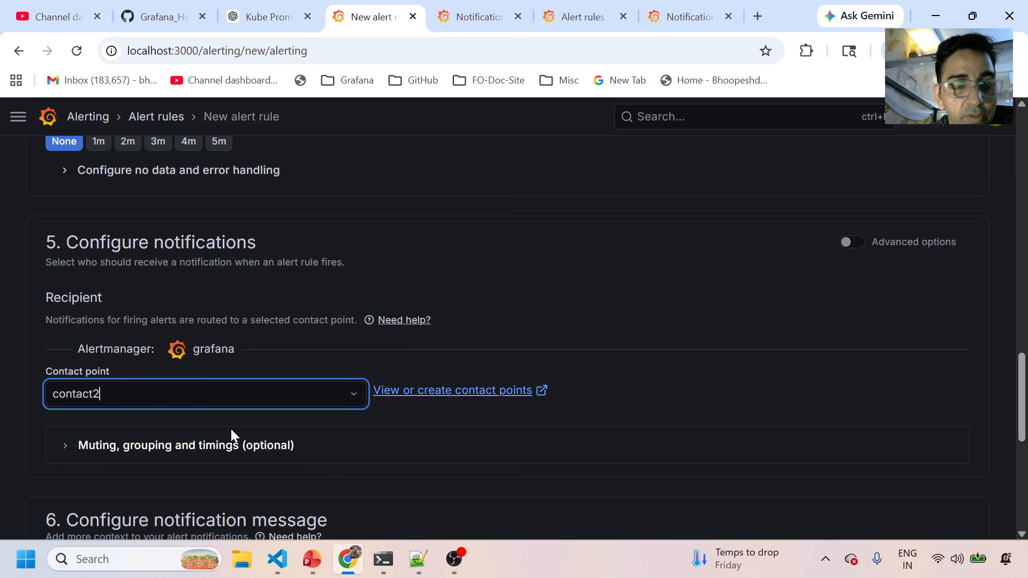
scroll(241, 450, down, 5)
scroll(245, 454, down, 2)
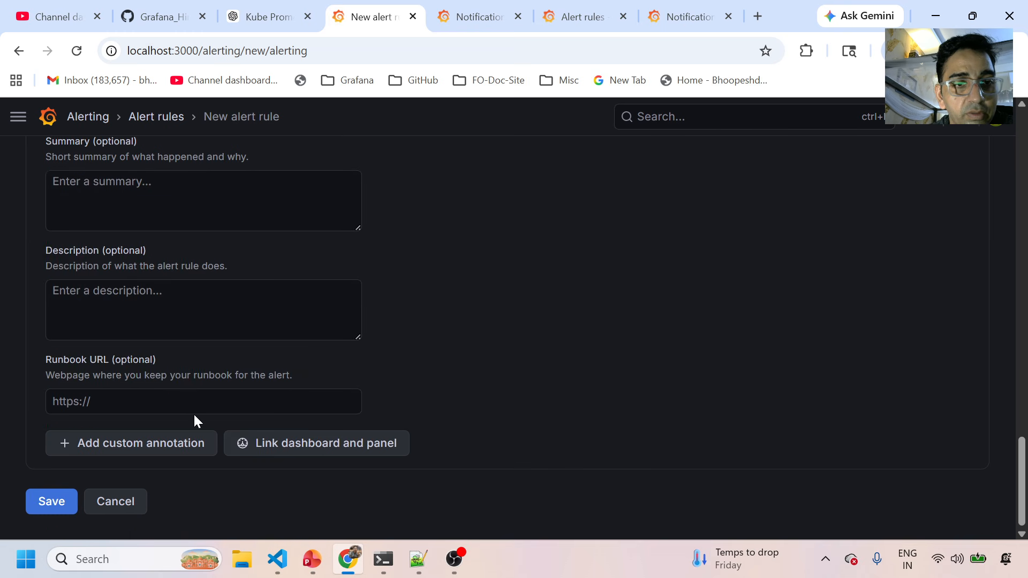
click(52, 504)
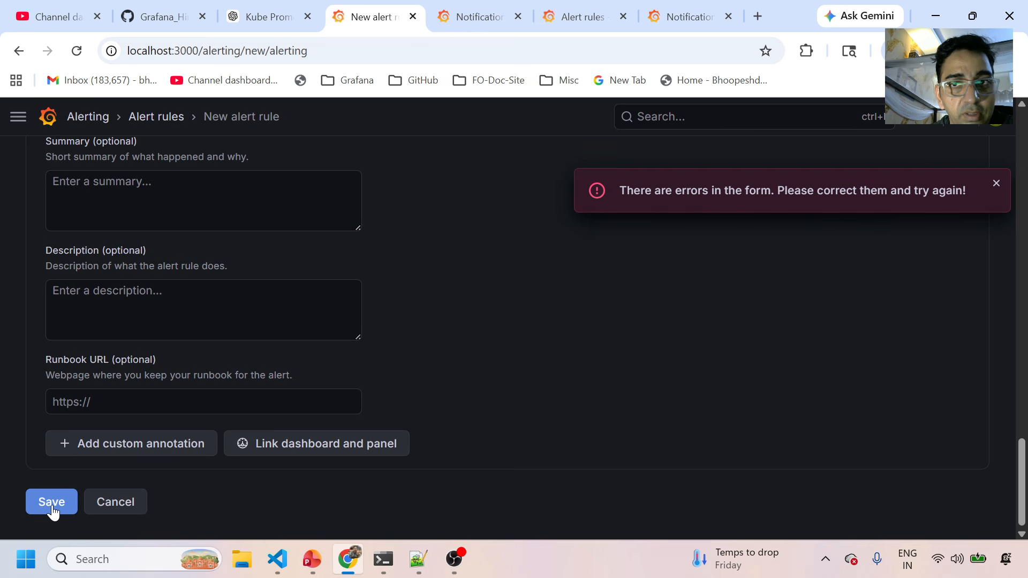
scroll(491, 339, up, 15)
scroll(488, 344, up, 1)
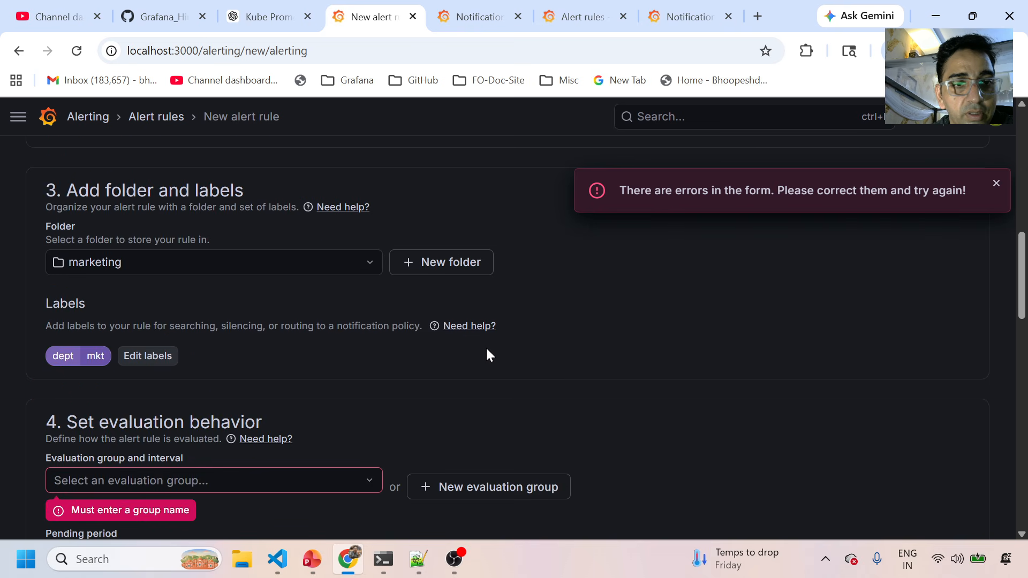
scroll(375, 343, down, 2)
Create the new evaluation group testgrp2 and save the rule as test_rule_2.
click(297, 317)
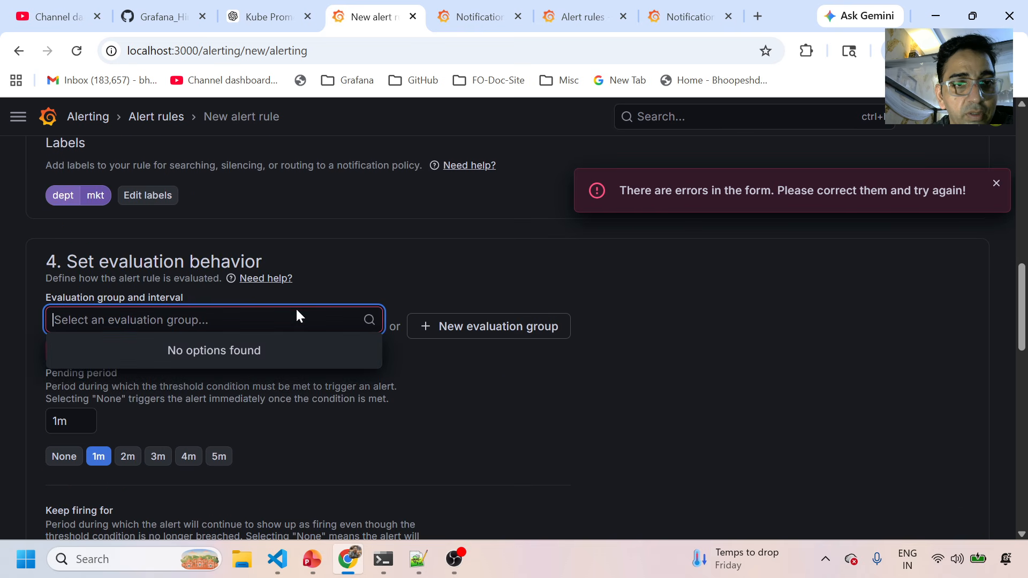
click(467, 324)
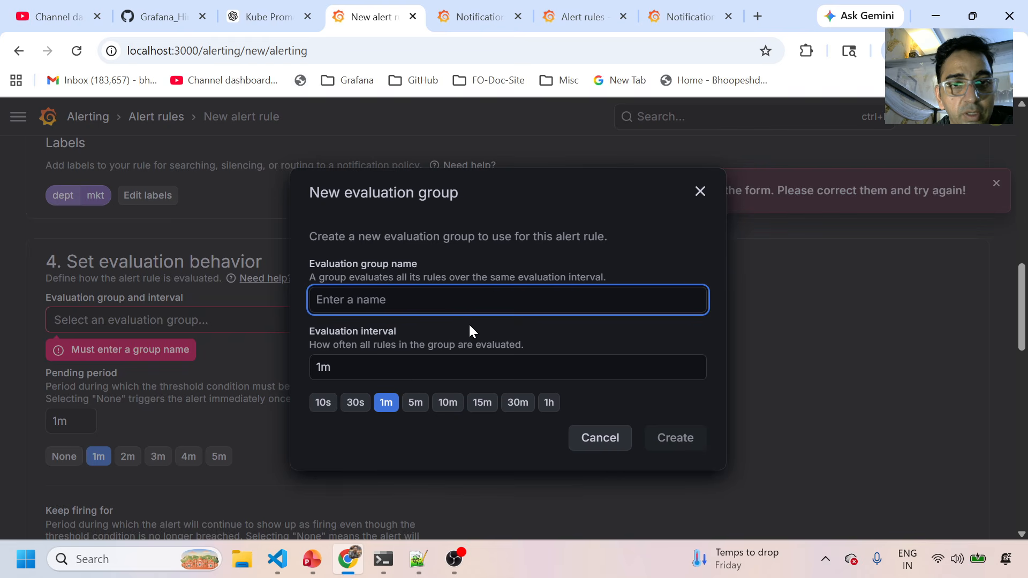
text(testgrp)
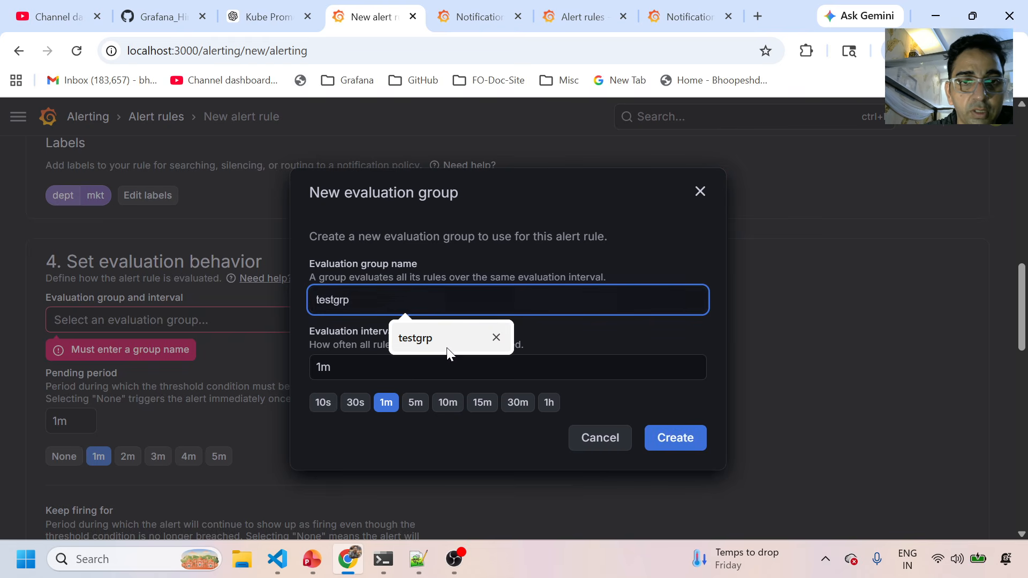
click(429, 341)
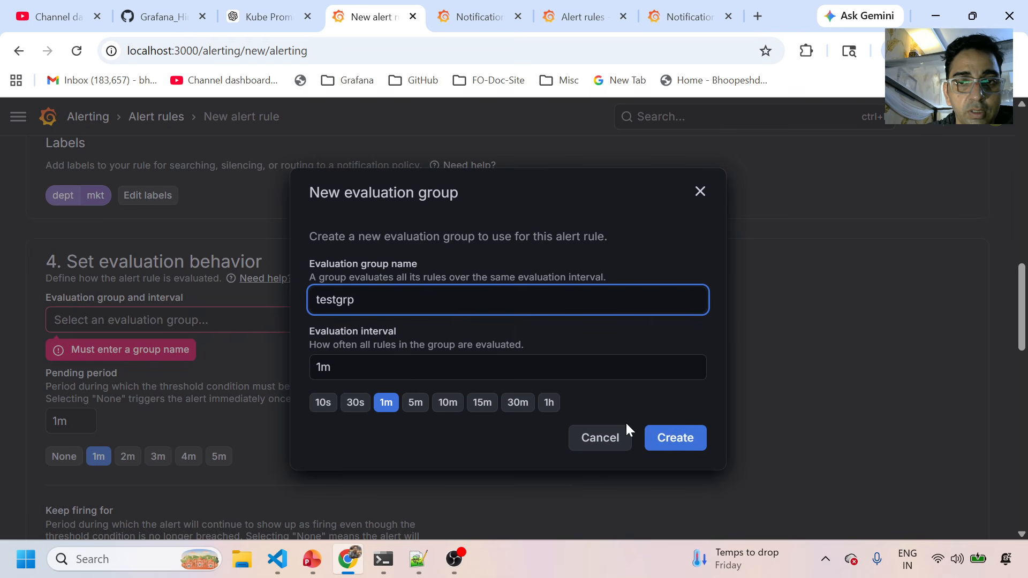
text(2)
click(673, 440)
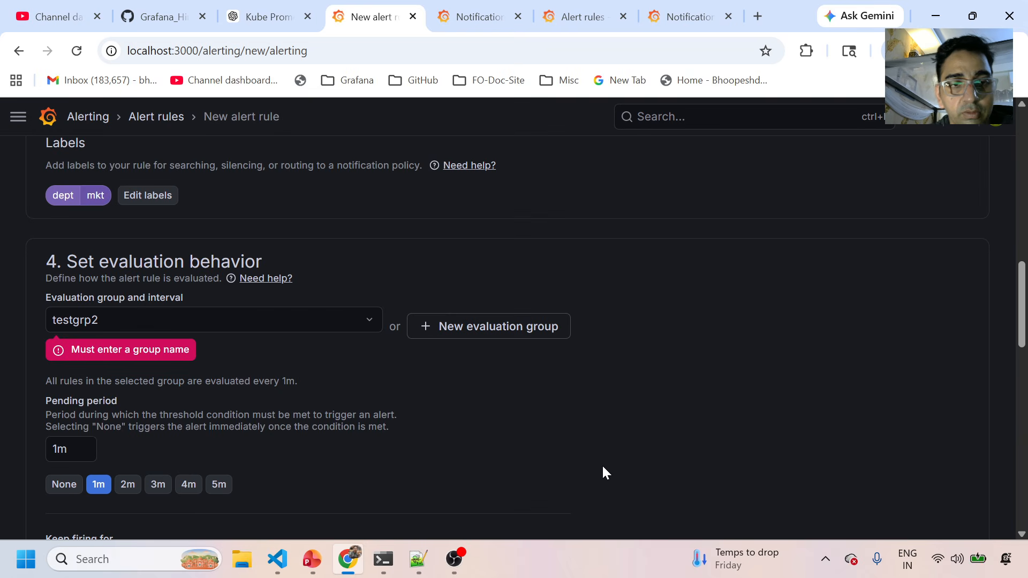
scroll(406, 453, down, 15)
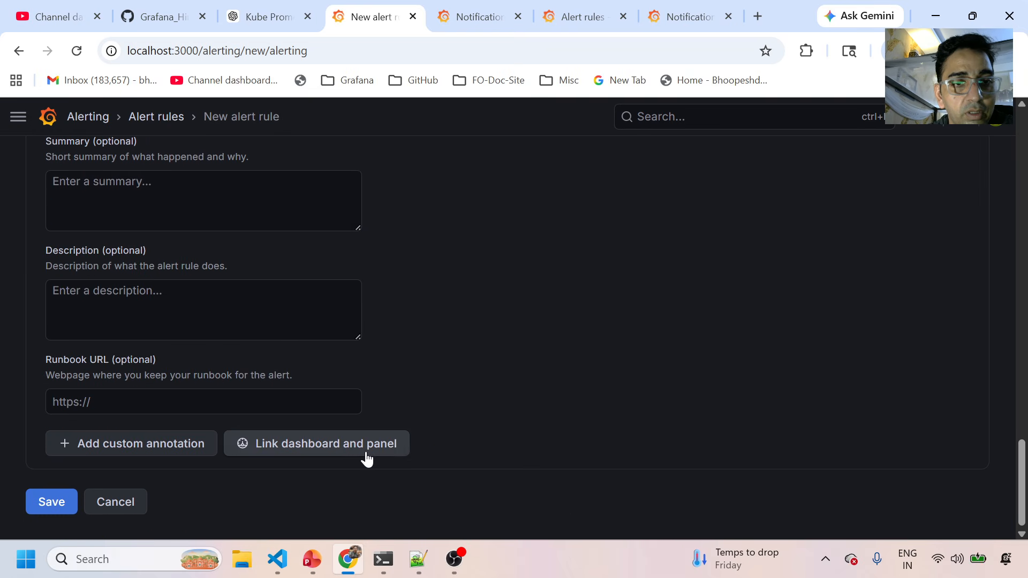
click(34, 502)
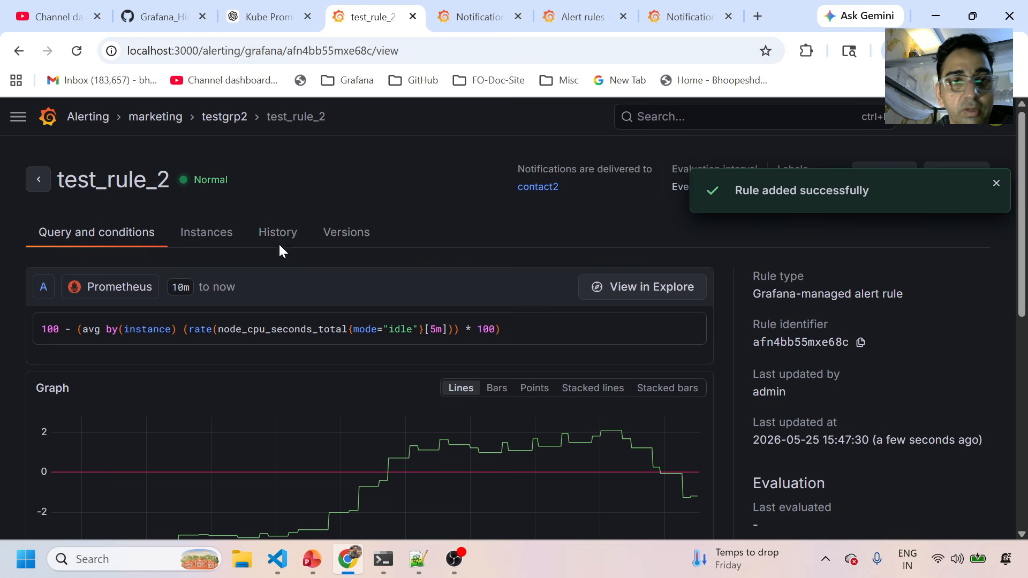
From Alerting's rule list, expand testgrp2 and open test_rule_2 in its edit form.
click(103, 117)
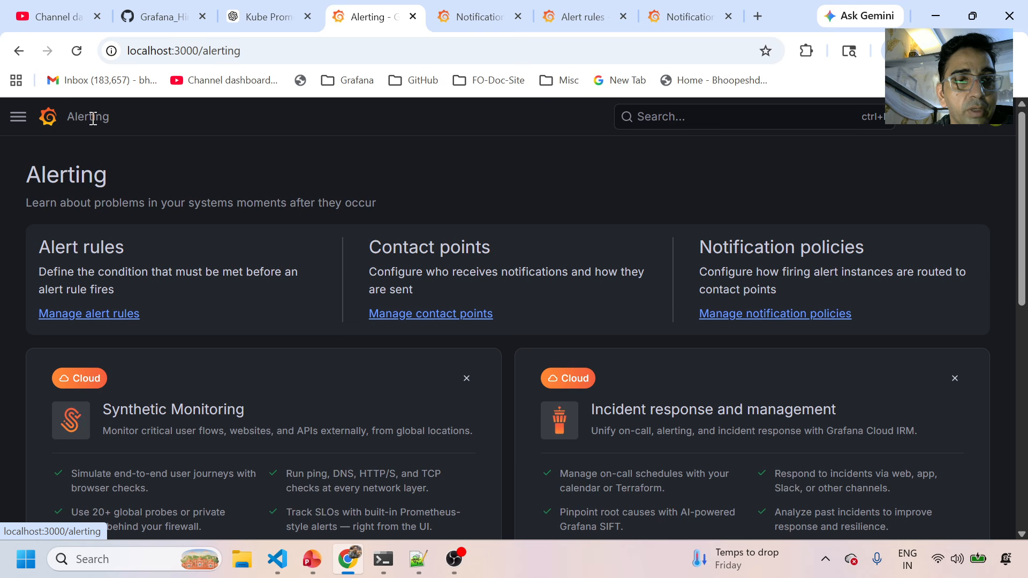
click(86, 317)
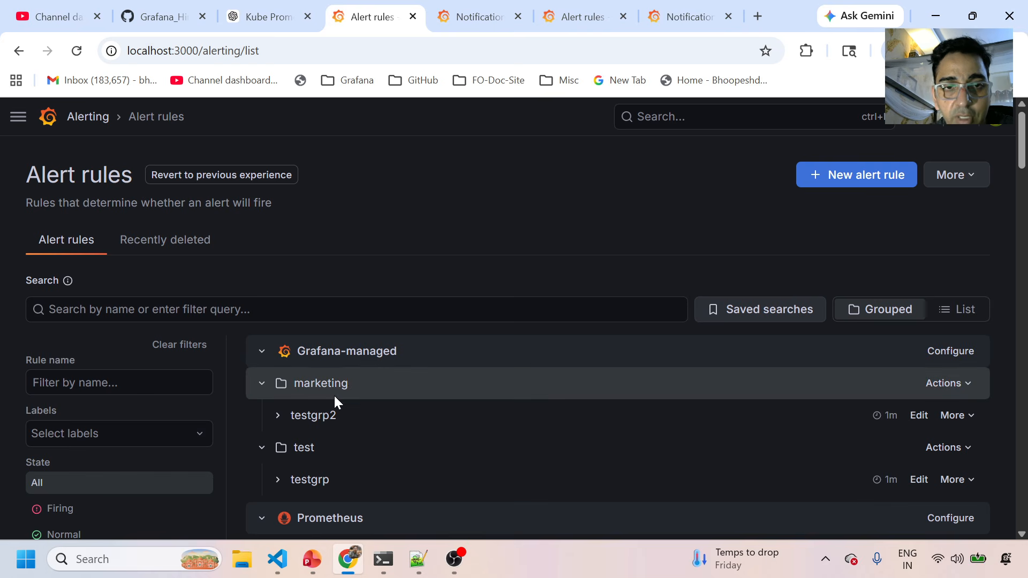
click(277, 415)
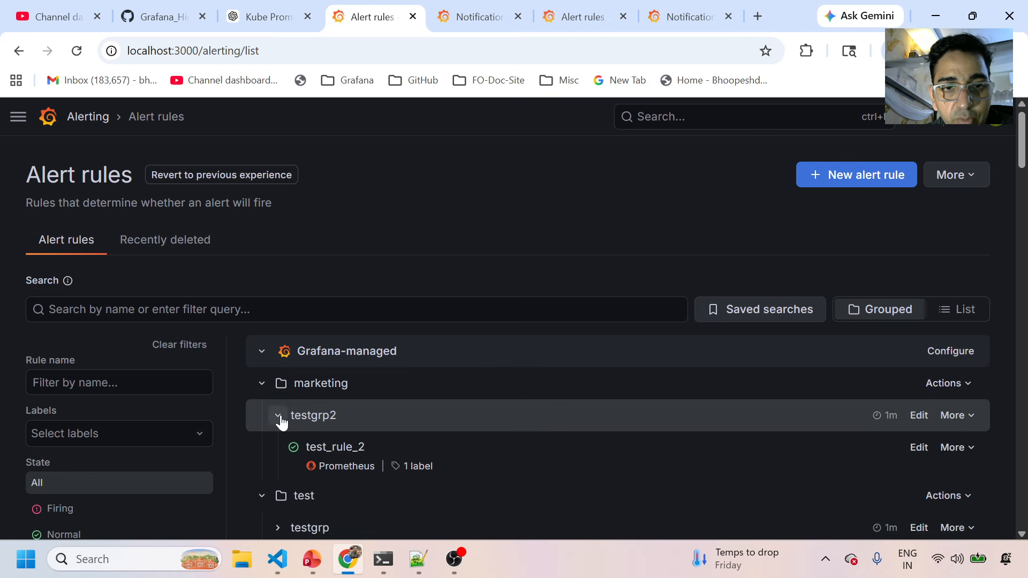
scroll(294, 420, down, 1)
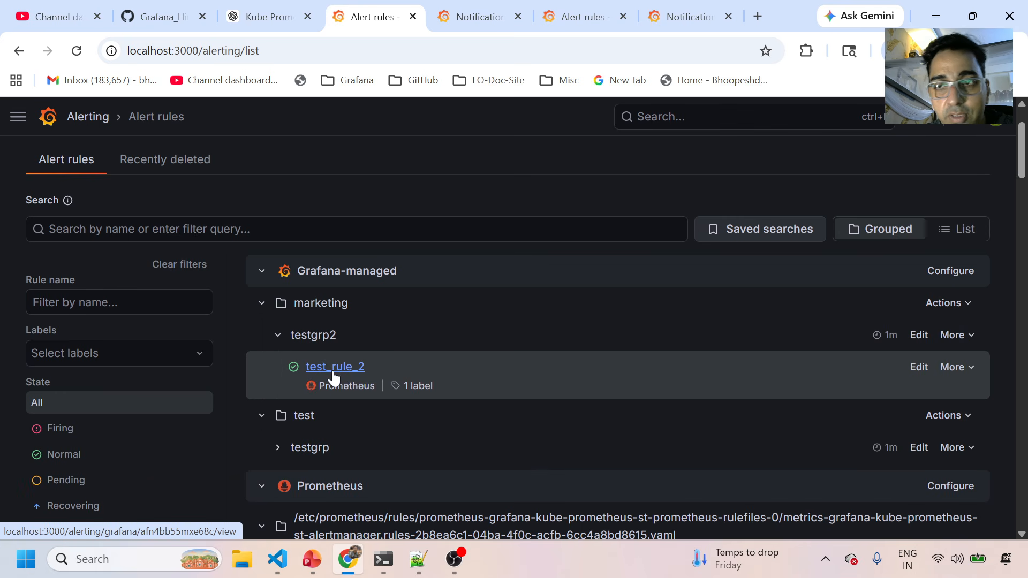
click(919, 367)
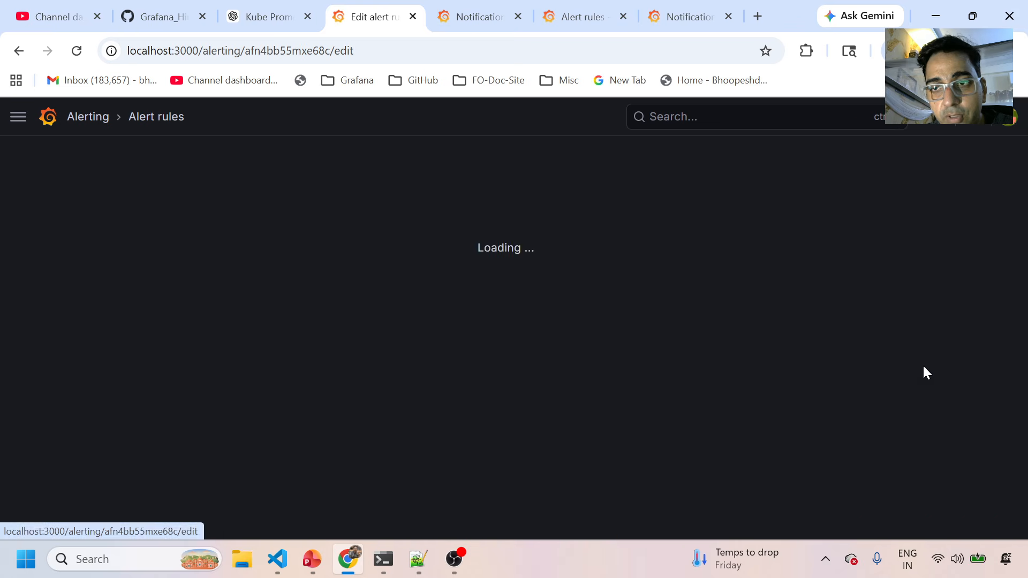
scroll(410, 421, down, 18)
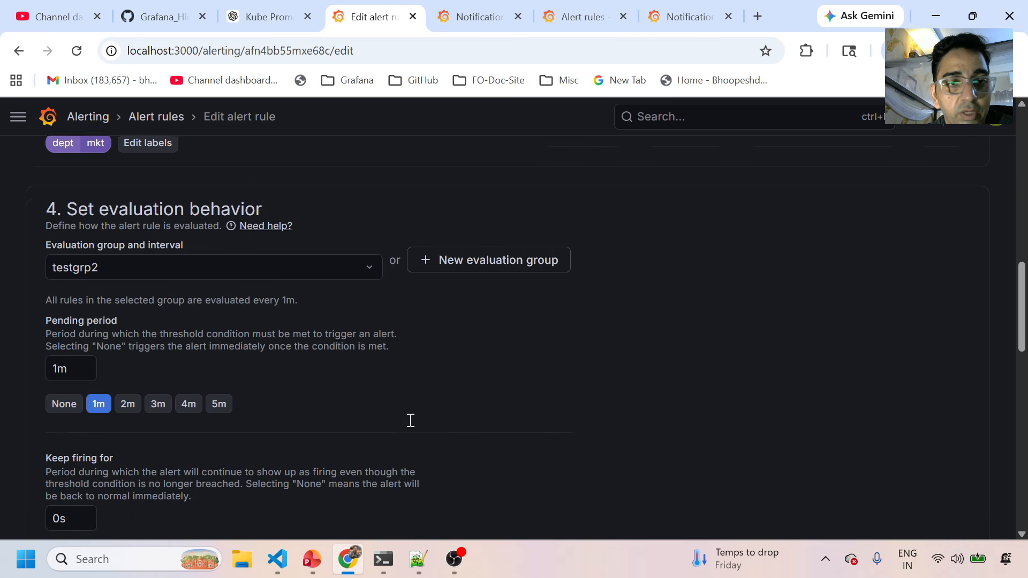
scroll(411, 420, down, 4)
scroll(410, 420, up, 15)
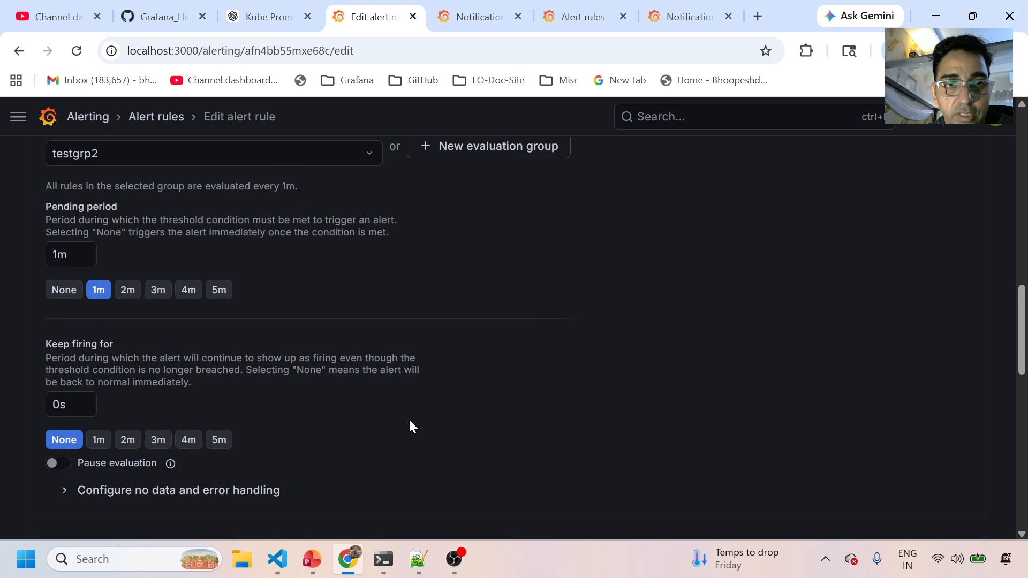
scroll(409, 421, down, 2)
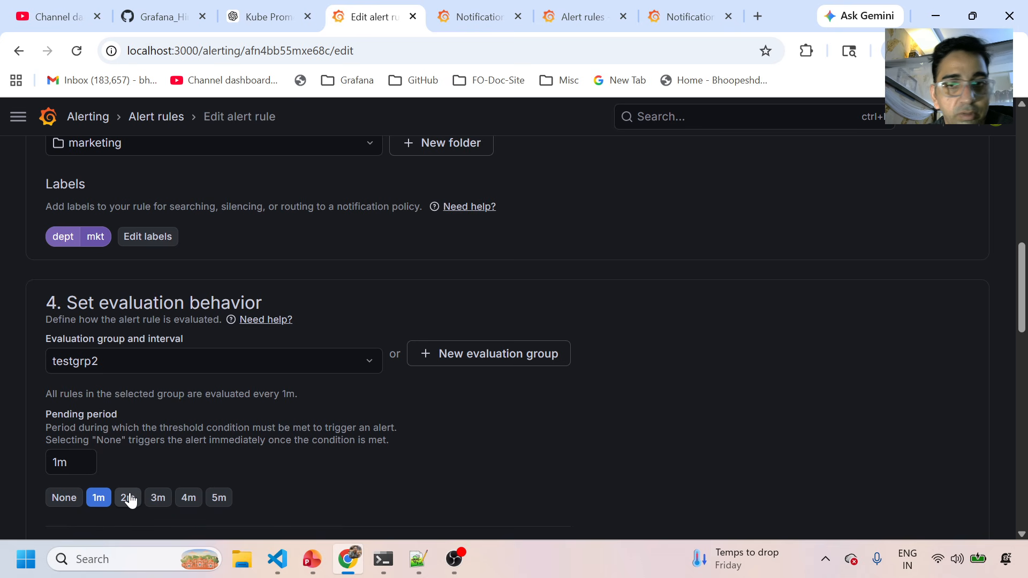
Go via the Alerting overview and notification policies to the Contact points list showing contact2 in use.
click(155, 116)
click(102, 119)
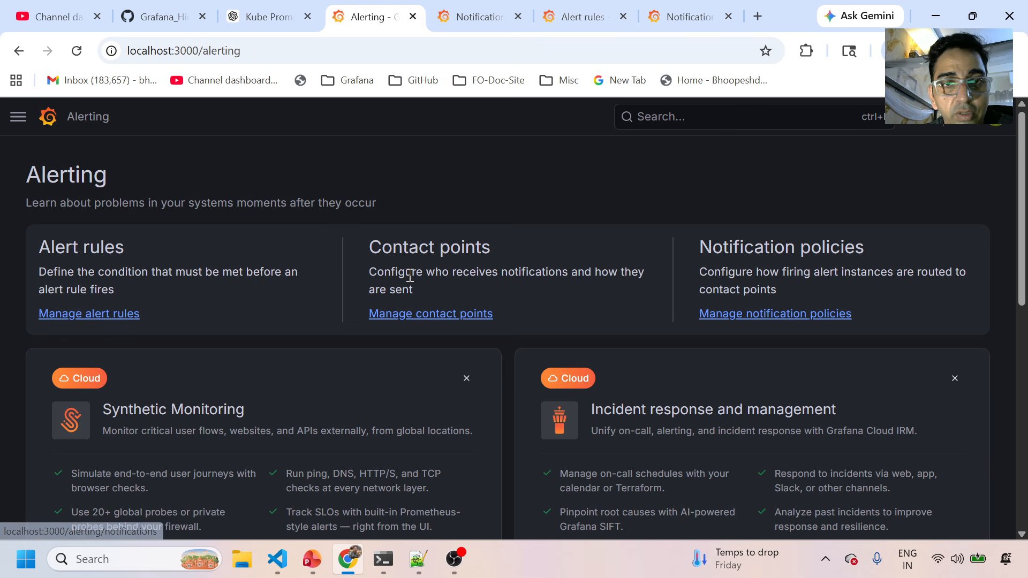
drag(372, 273, 641, 288)
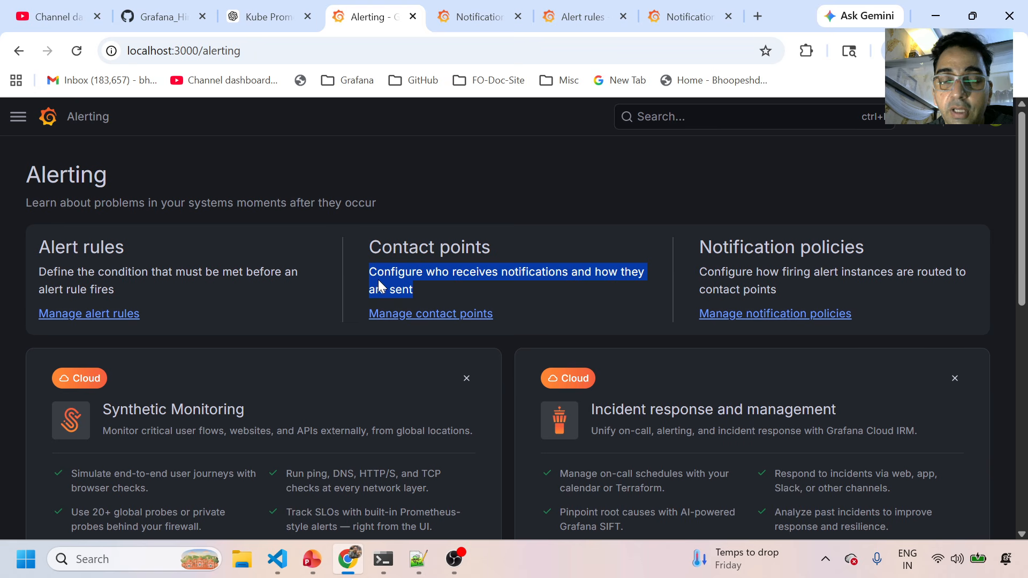
drag(722, 248, 885, 262)
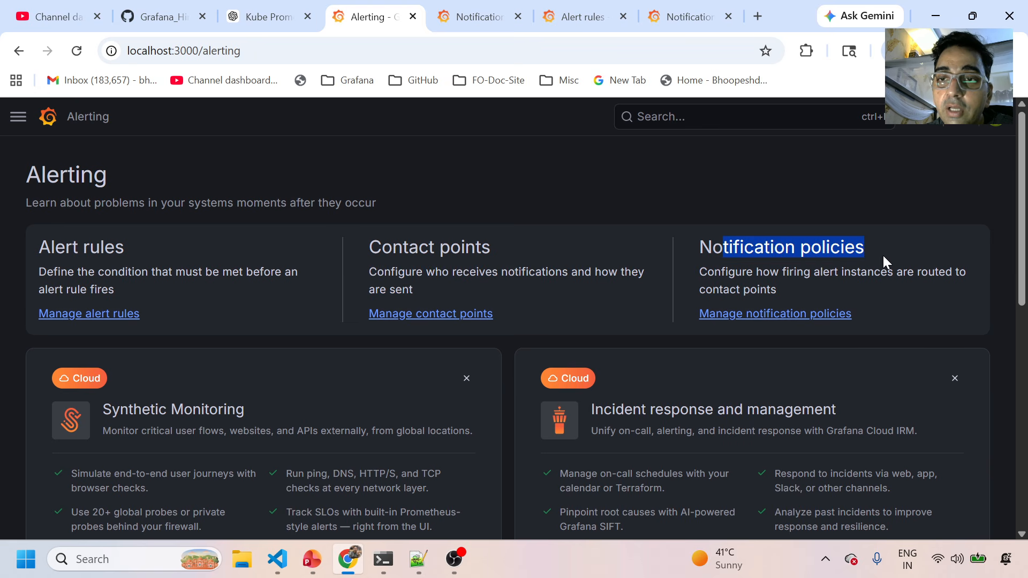
click(771, 314)
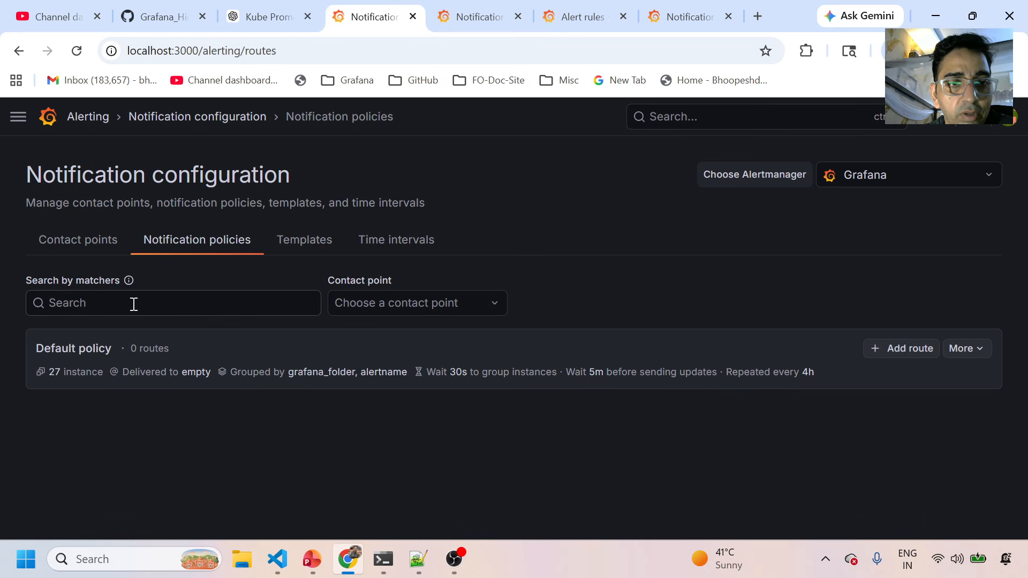
click(90, 238)
scroll(273, 384, down, 2)
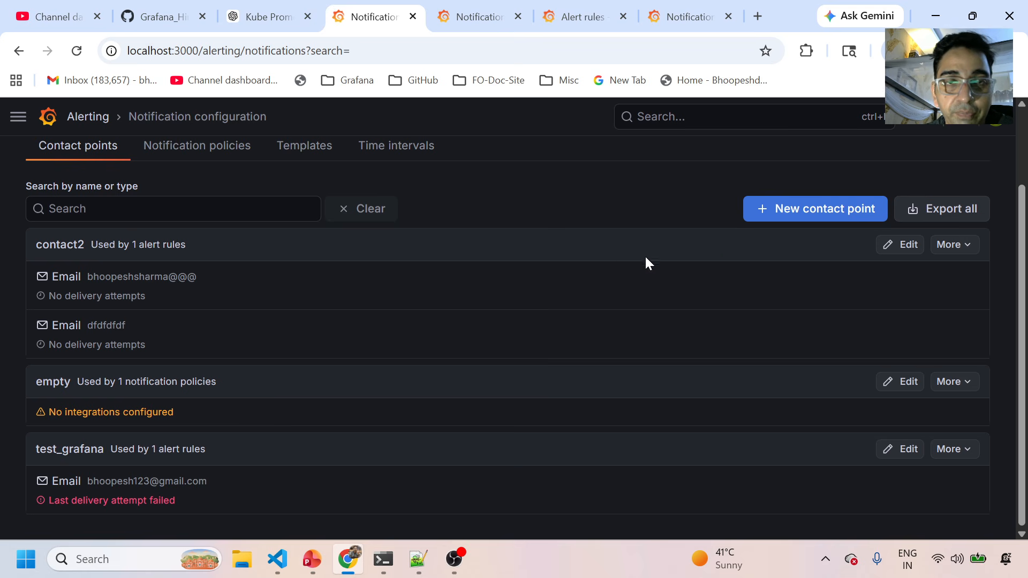
Leave the Notification policies tab for the Alerting overview and scroll through its sections.
click(205, 149)
click(95, 120)
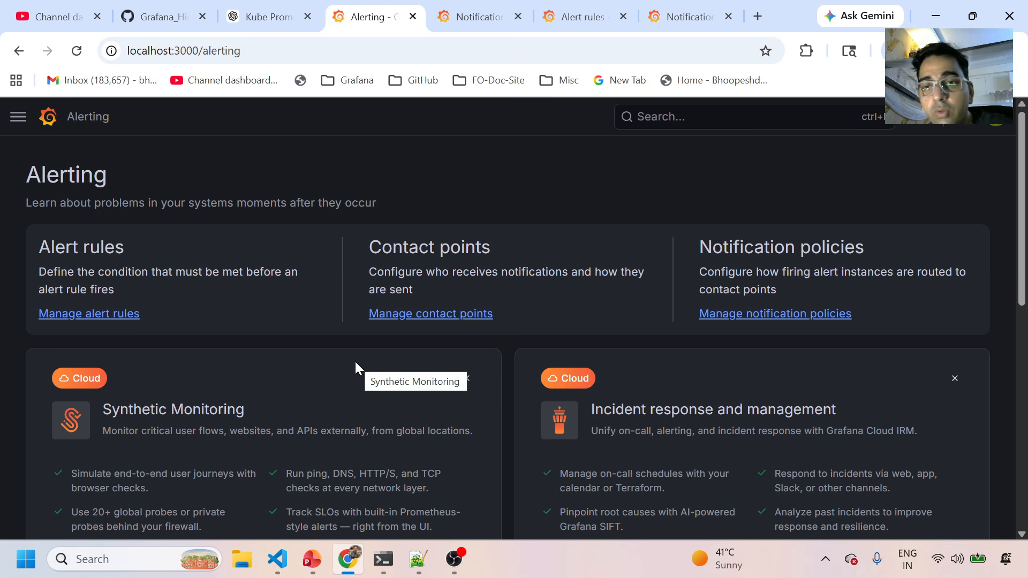
scroll(212, 418, down, 3)
scroll(211, 423, down, 4)
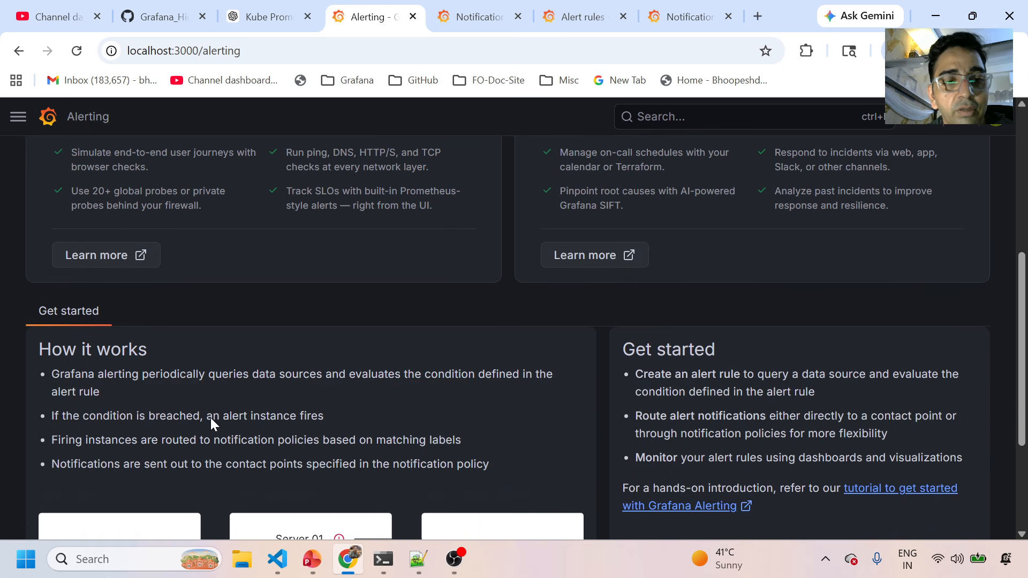
scroll(210, 418, up, 8)
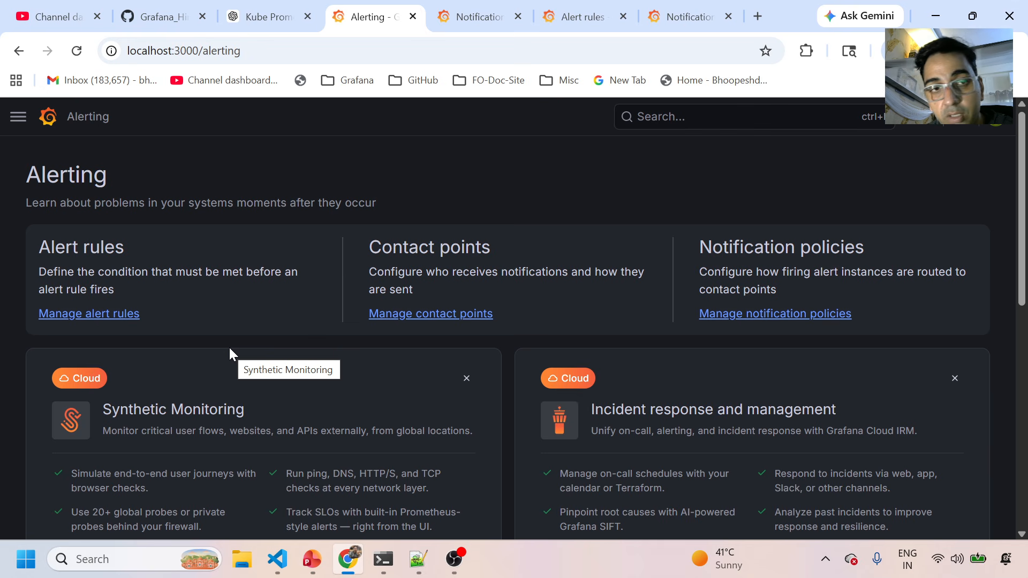
Open the alert rules list with Grafana-managed and Prometheus groups collapsed, briefly visiting VS Code.
click(84, 316)
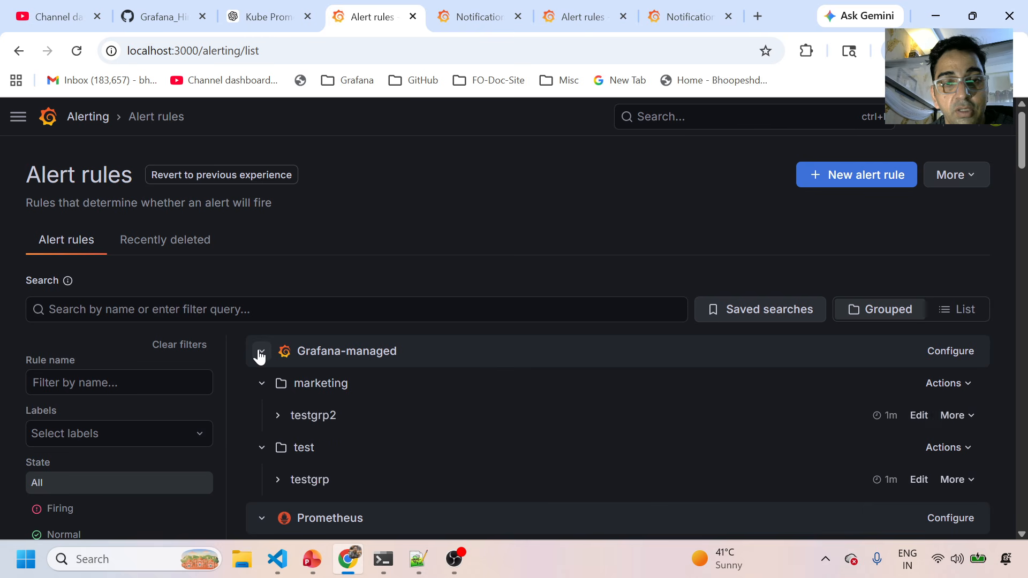
click(260, 352)
click(261, 390)
scroll(376, 463, down, 3)
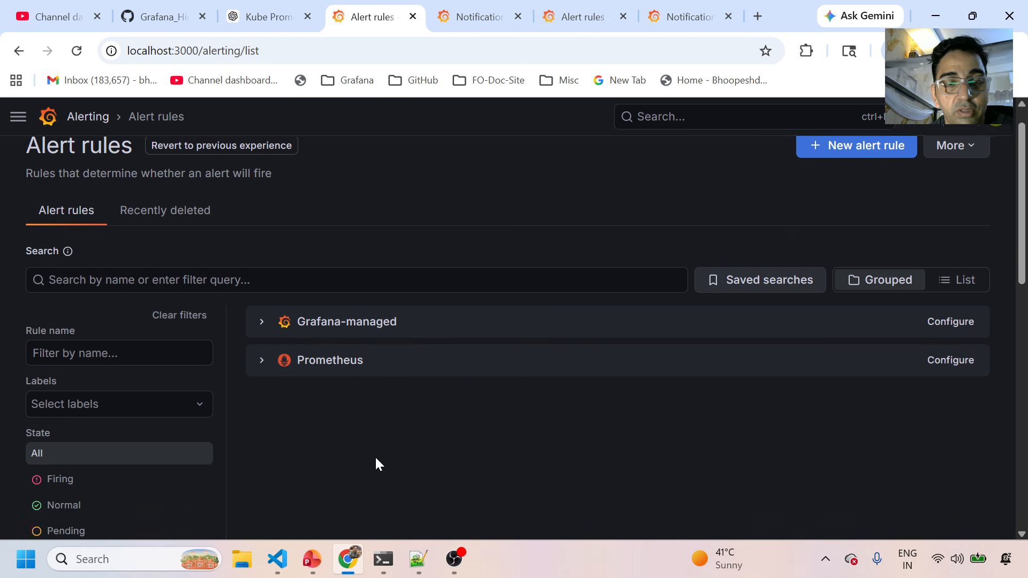
click(277, 559)
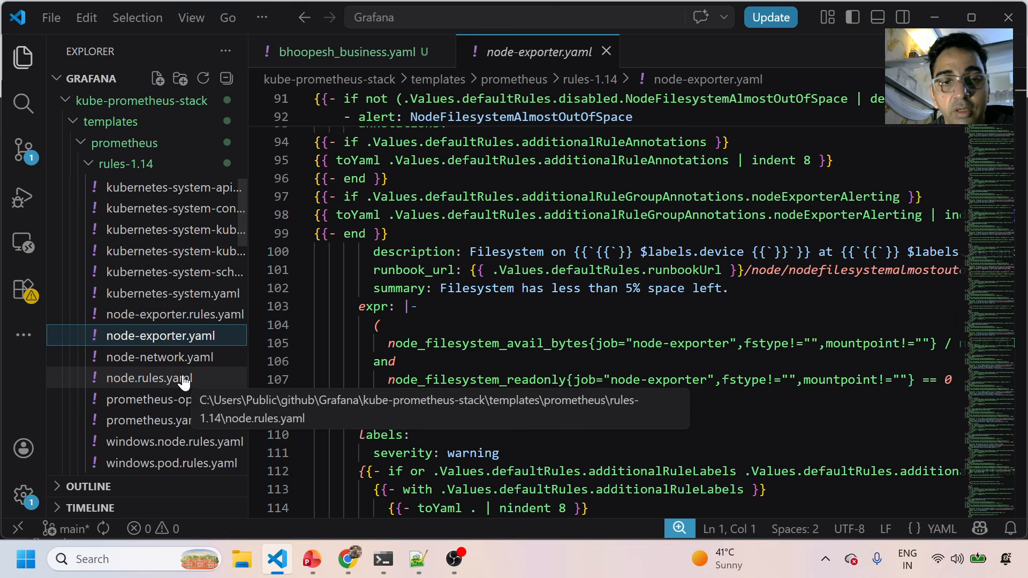
click(335, 520)
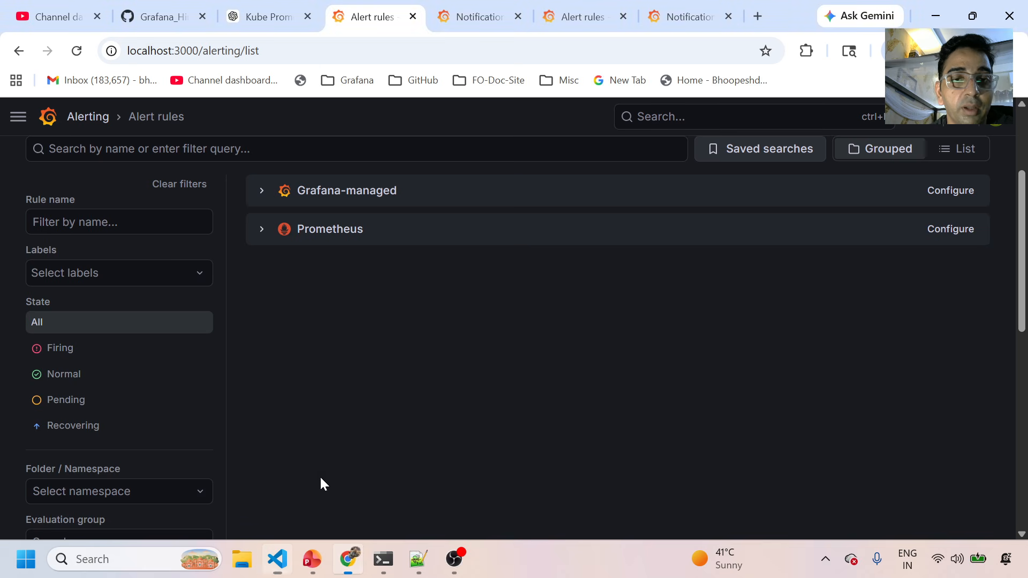